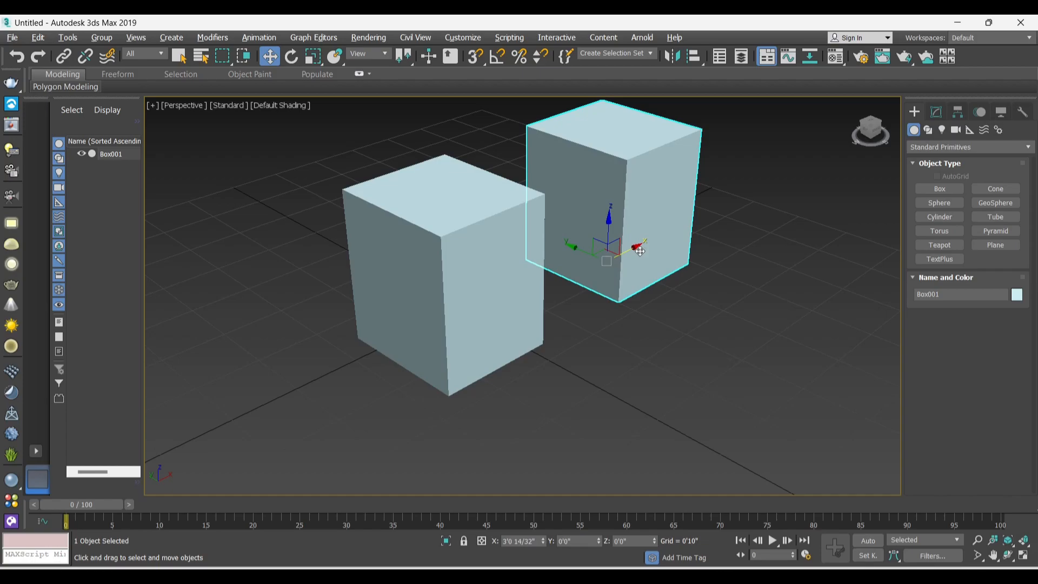
- Clone the box along the positive X axis as two Copy-type duplicates, spaced about 3' apart
key(ctrl+v)
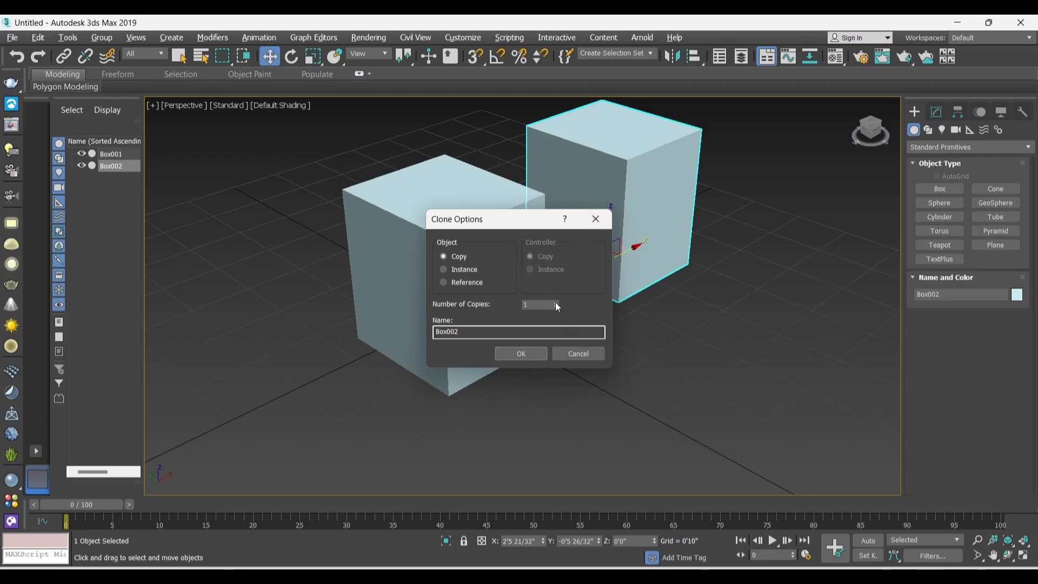
click(521, 353)
scroll(520, 353, down, 5)
scroll(489, 361, up, 5)
scroll(490, 361, up, 5)
scroll(556, 297, down, 5)
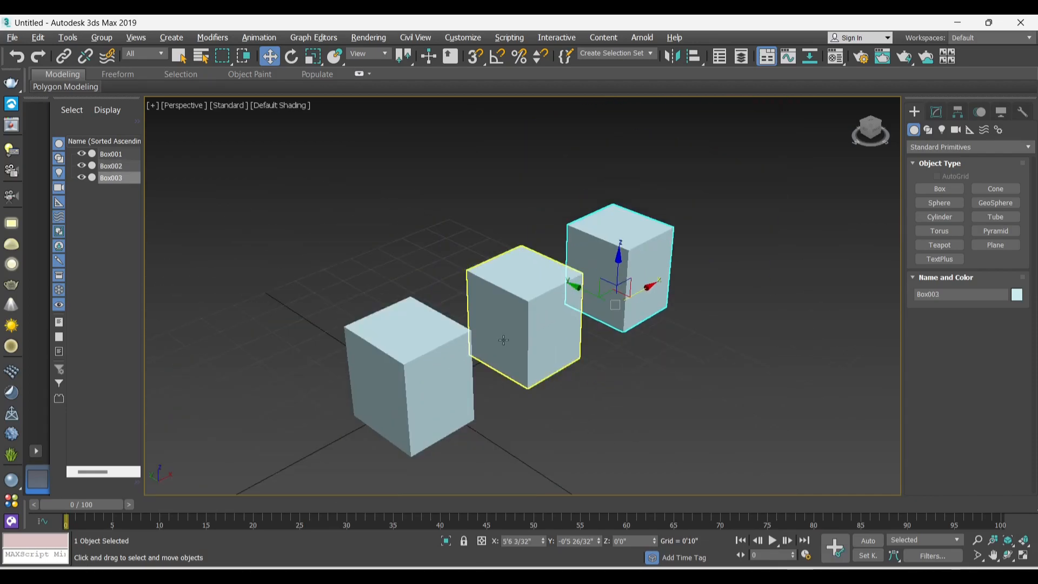
- Delete the two cloned boxes, keeping only the original box
scroll(537, 325, up, 4)
click(537, 323)
key(Delete)
click(638, 277)
key(Delete)
scroll(644, 277, down, 3)
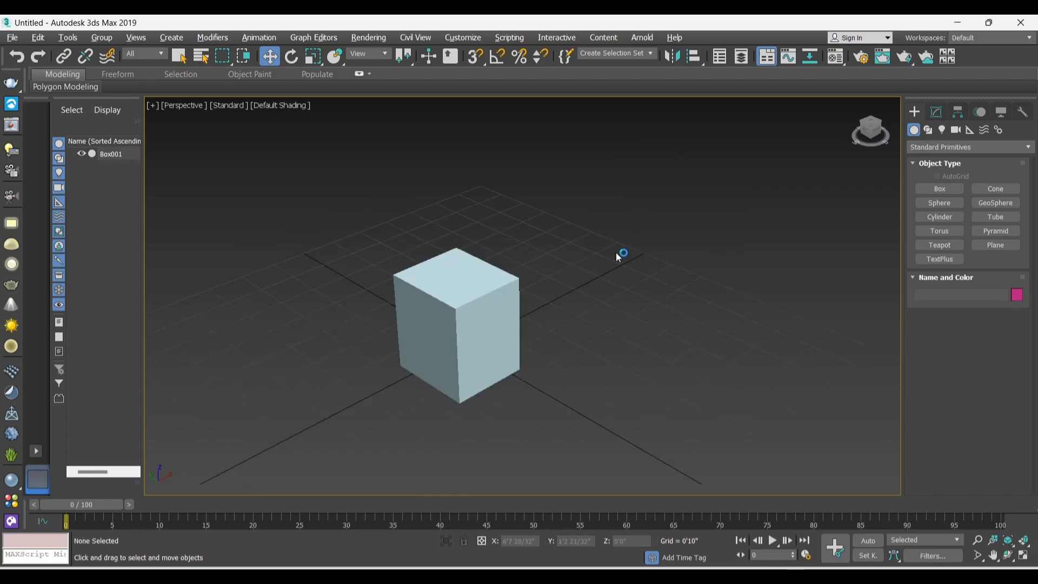
- Clone the original box along the positive X axis as one Copy, offset about 3', and clear the selection
scroll(503, 331, up, 5)
click(503, 331)
scroll(479, 272, down, 3)
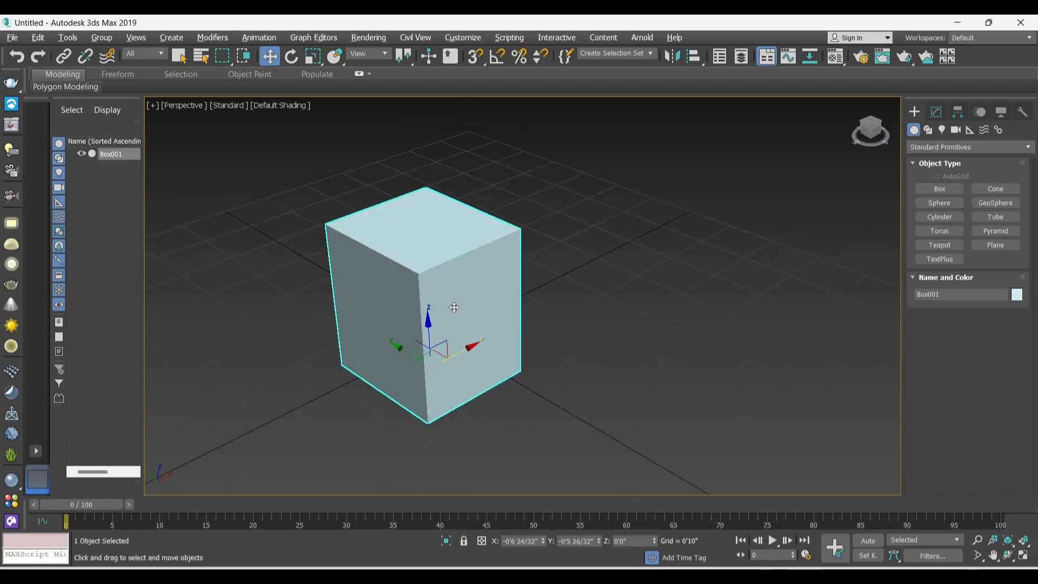
shift+drag(464, 350, 619, 293)
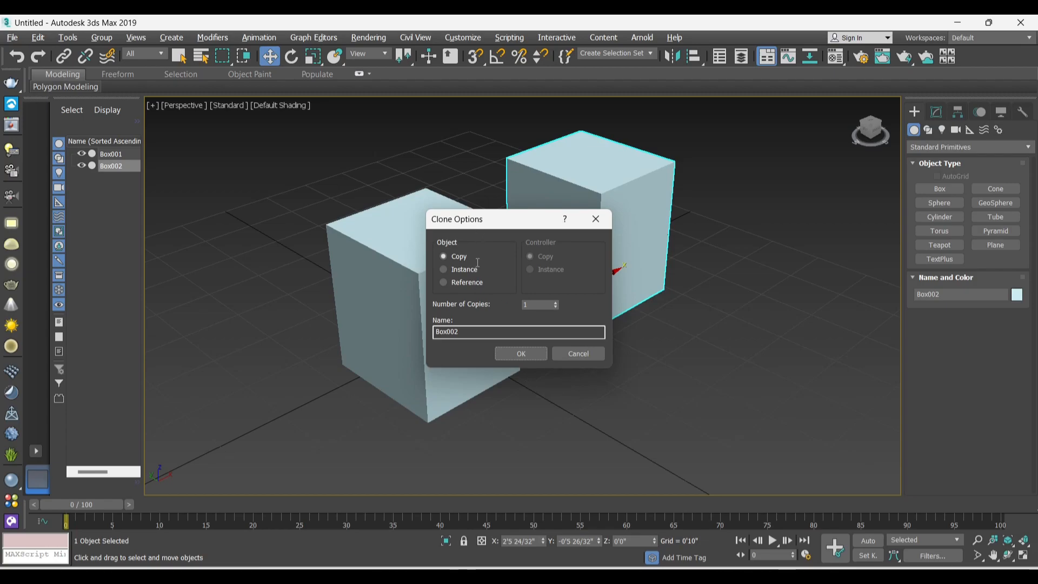
click(540, 351)
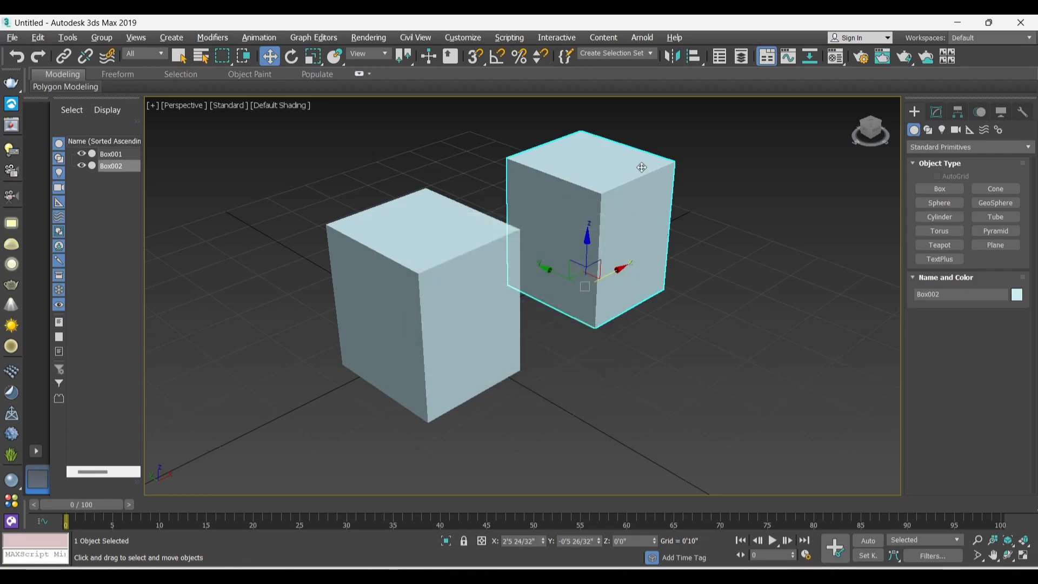
click(756, 359)
- Clone the original box along the negative Y axis as two Instances, spaced about 2'11" apart, and check them by selecting both
scroll(549, 317, down, 5)
scroll(537, 326, up, 3)
click(471, 294)
scroll(480, 290, down, 2)
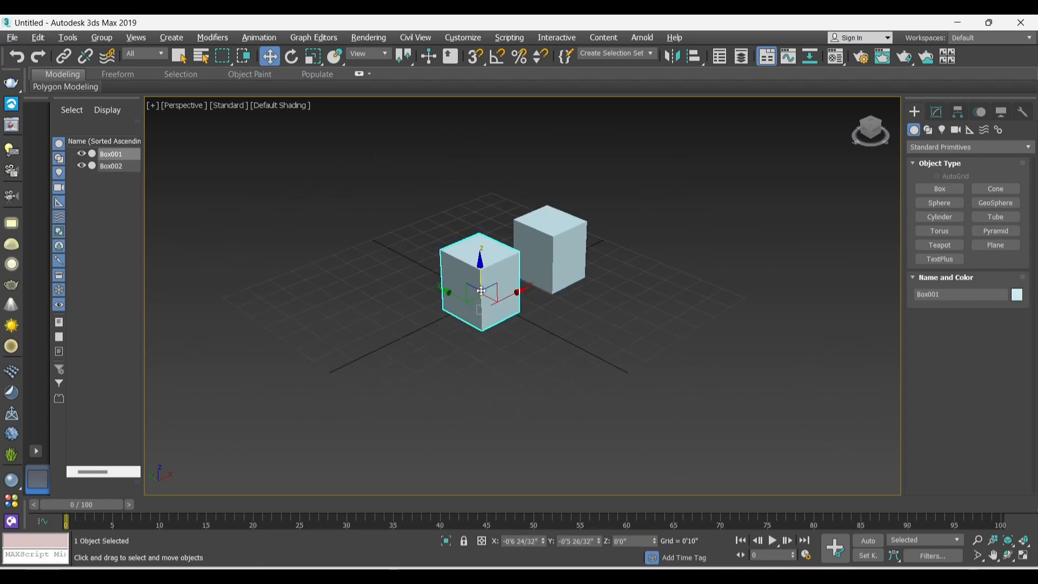
mouse_move(447, 300)
shift+mouse_down()
mouse_move(479, 324)
mouse_move(527, 328)
shift+mouse_up()
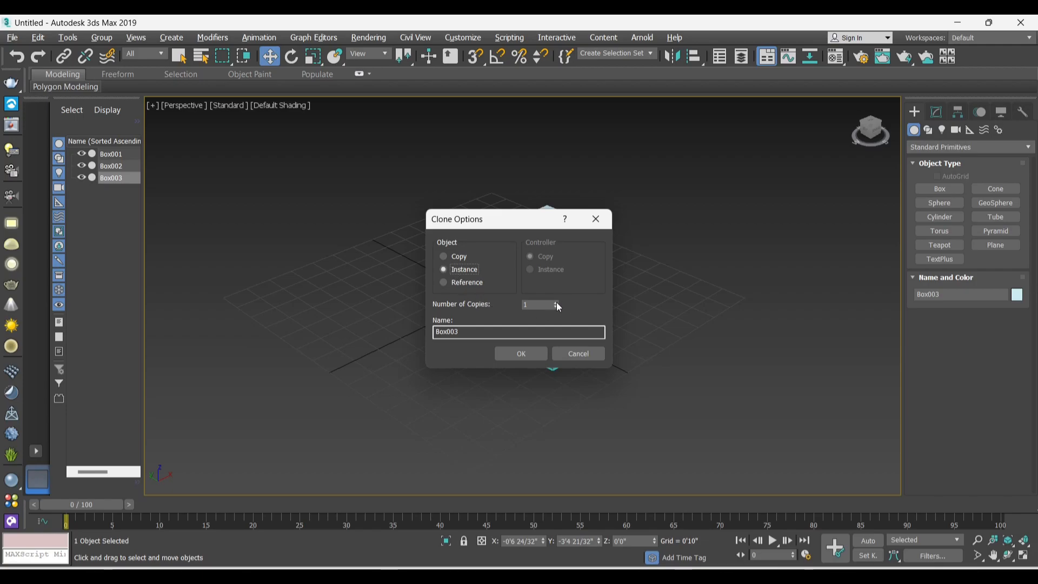
click(537, 353)
click(696, 261)
click(639, 344)
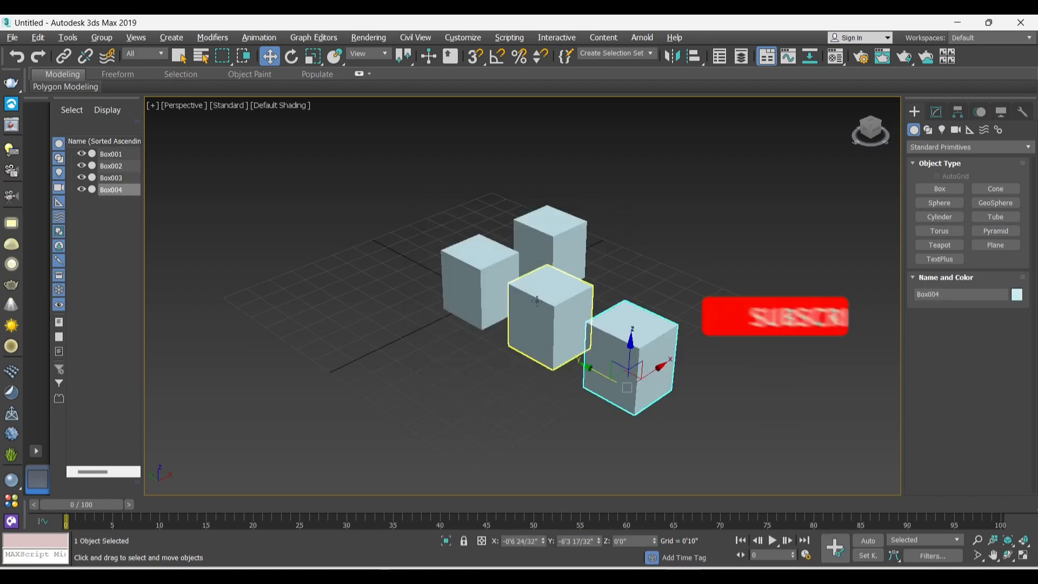
ctrl+click(562, 301)
click(677, 268)
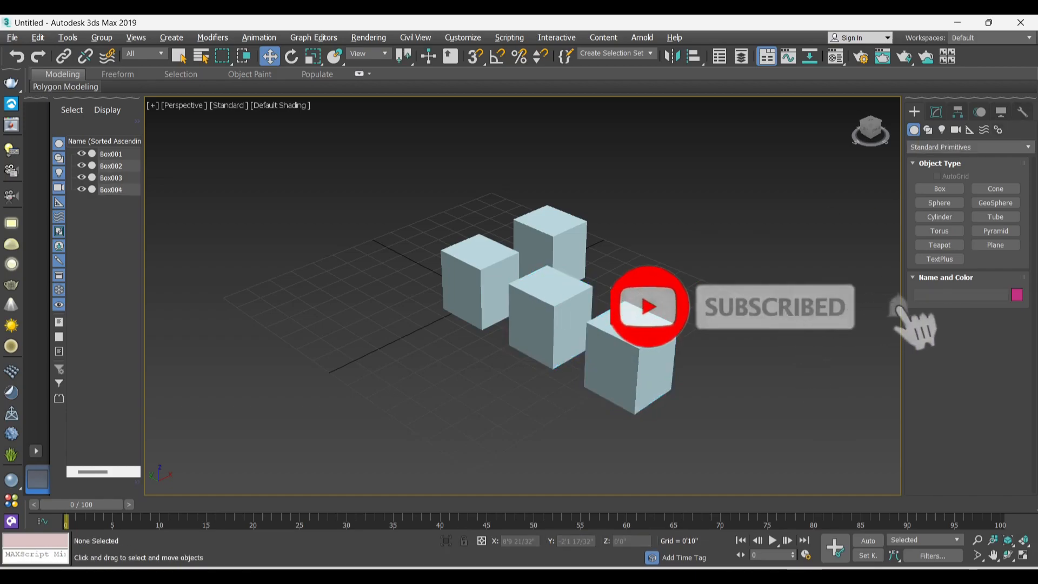
- Set the object color of both instanced boxes to dark red
click(645, 316)
click(1017, 294)
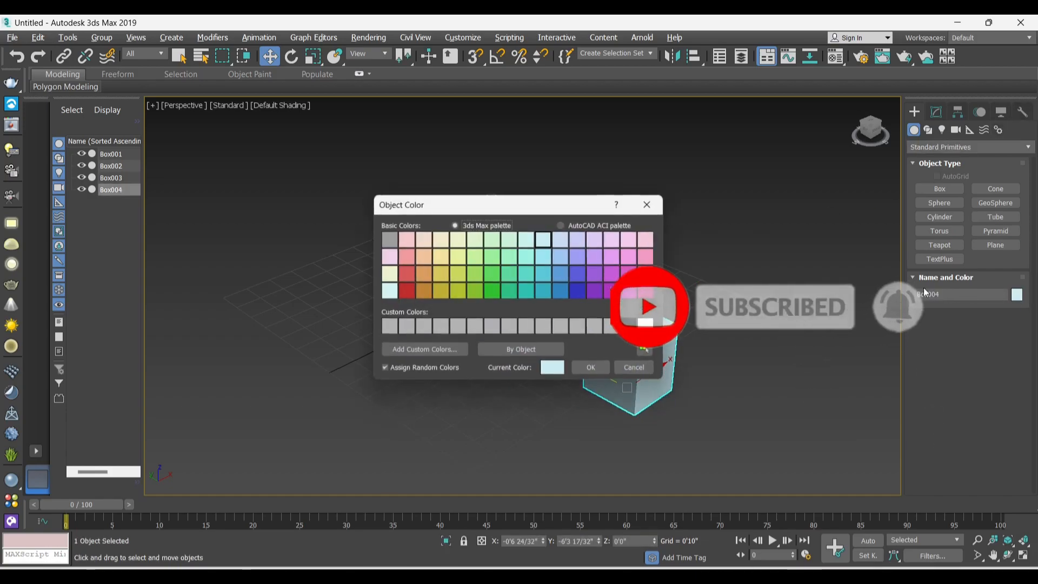
click(407, 292)
click(583, 367)
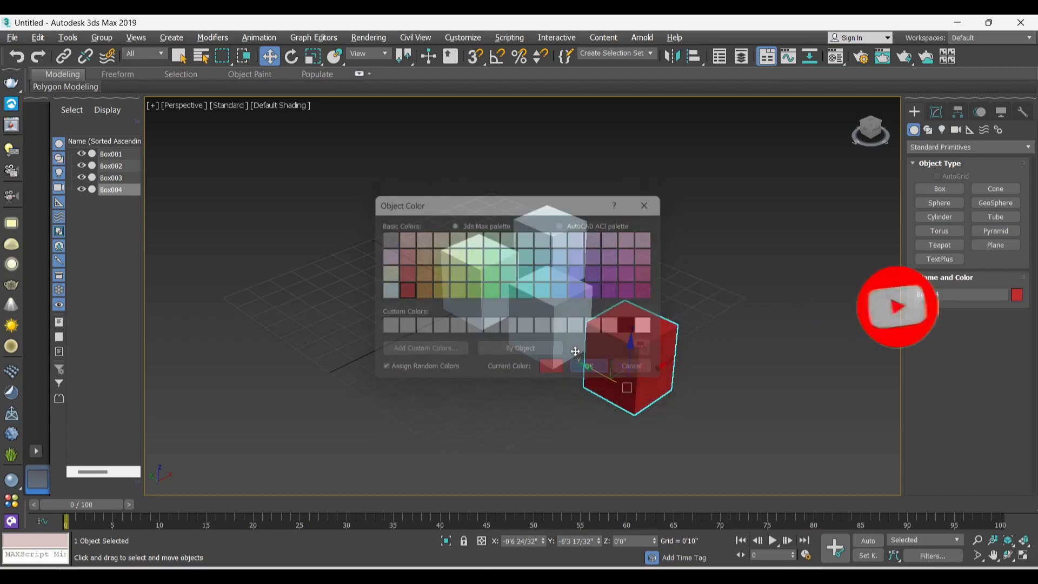
click(547, 316)
click(1016, 294)
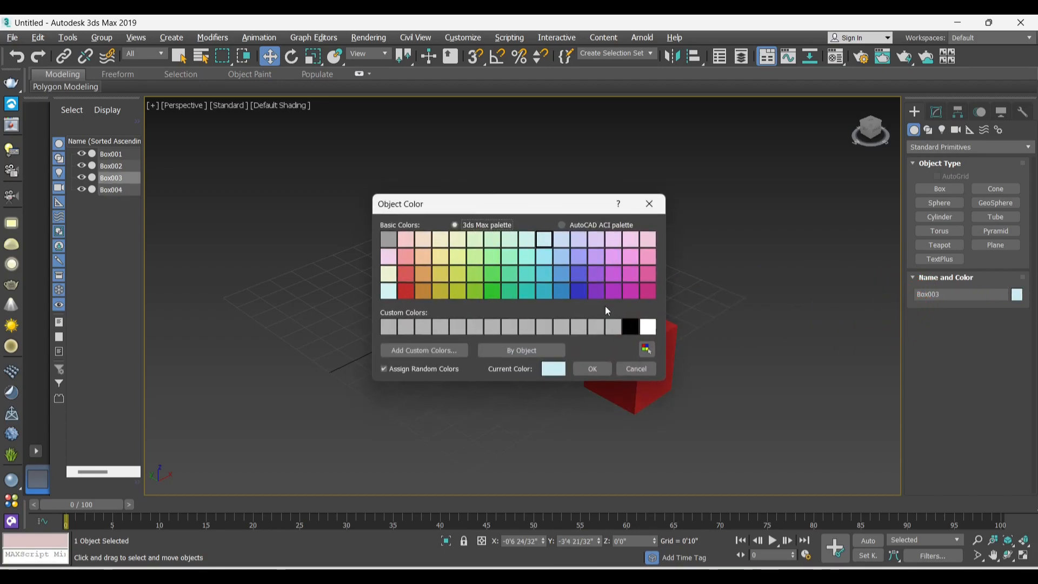
click(411, 293)
click(592, 368)
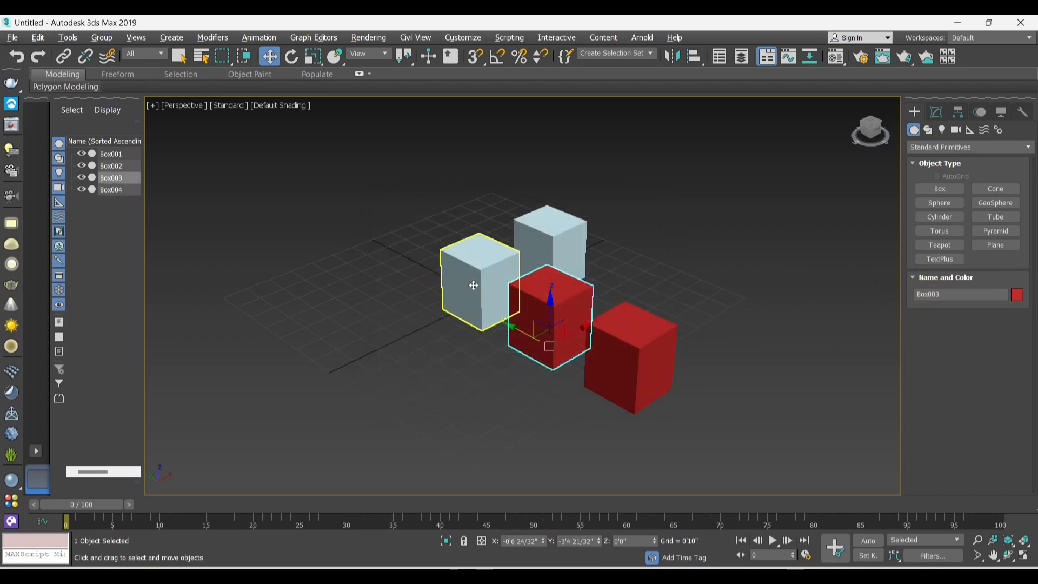
- Set the original box's object color to green and clear the selection
click(479, 308)
click(1017, 294)
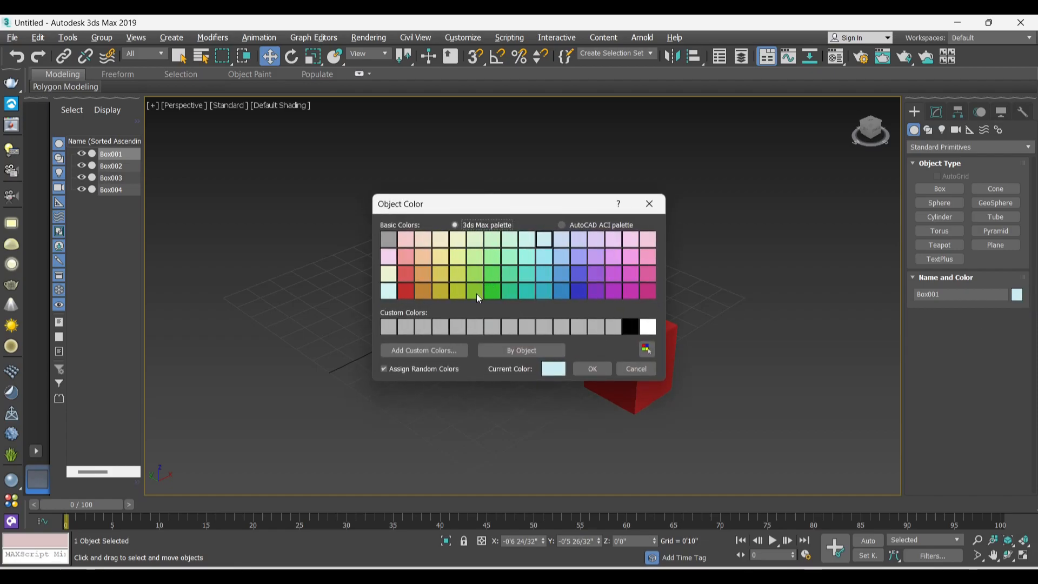
click(489, 292)
click(592, 368)
click(700, 288)
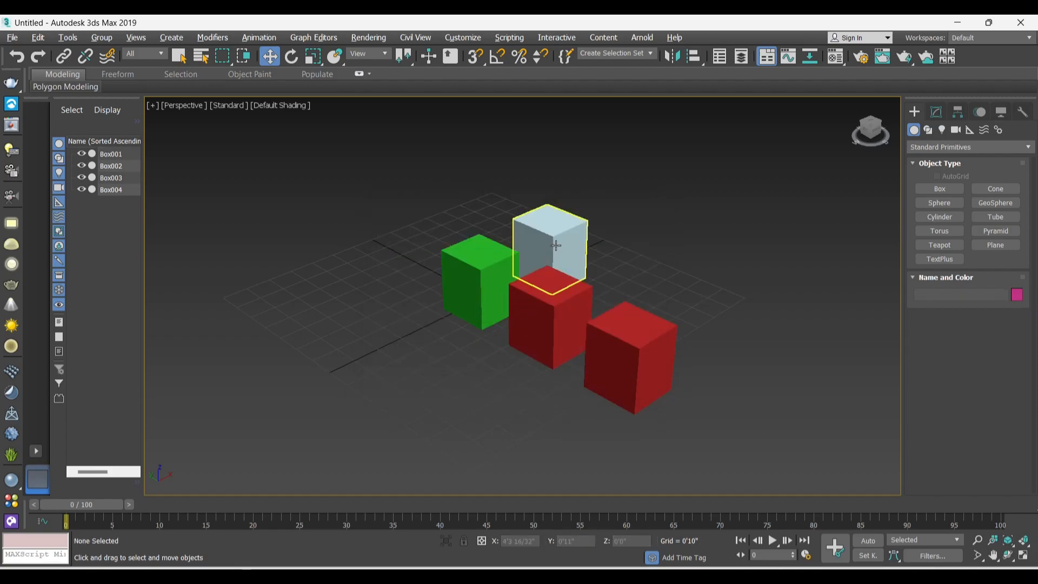
- Clone the green box along the negative X axis as three References, spaced about 3'1" apart
middle_drag(556, 245, 600, 264)
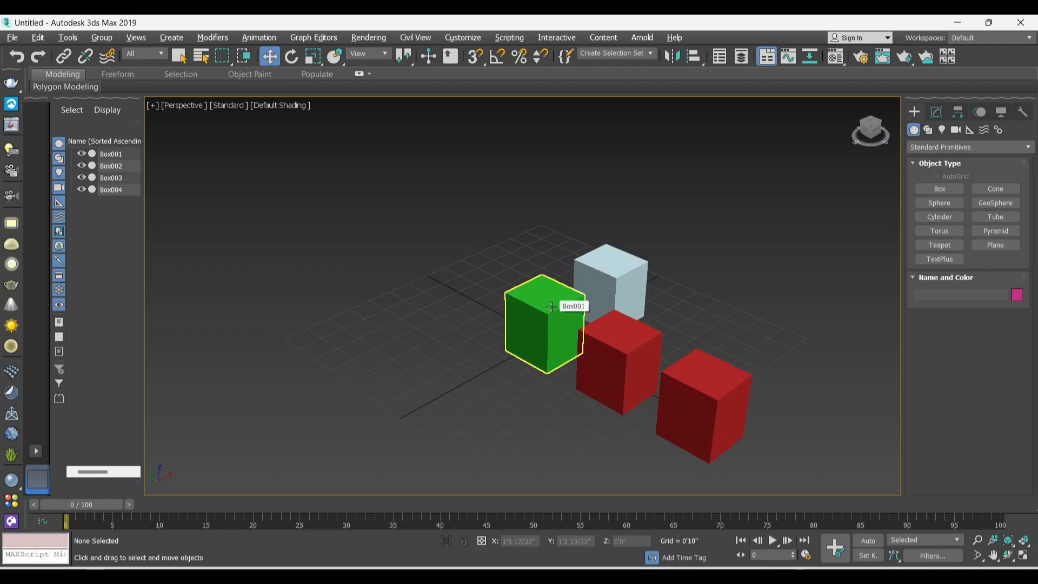
click(549, 337)
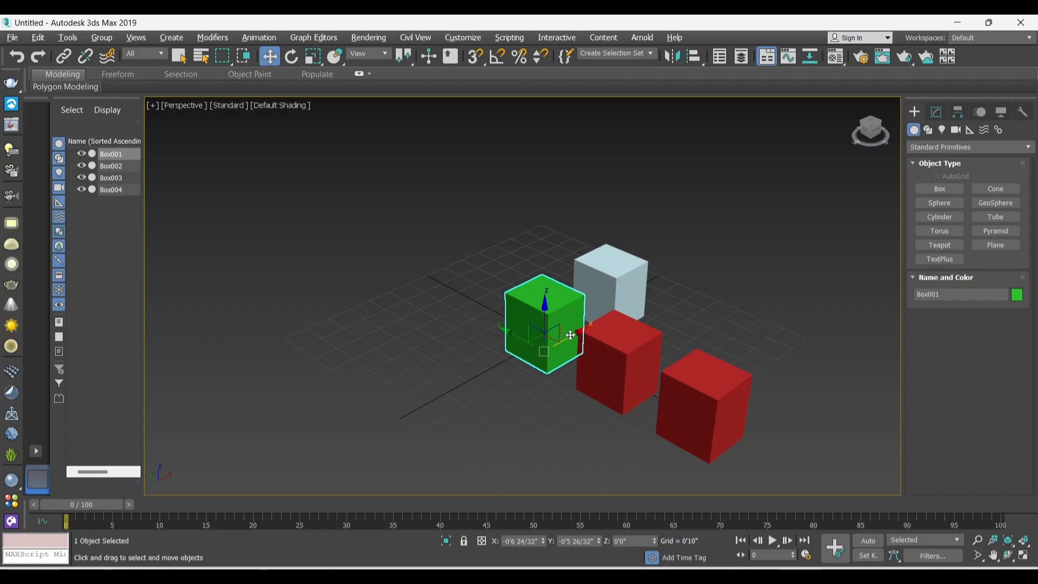
shift+drag(574, 335, 497, 356)
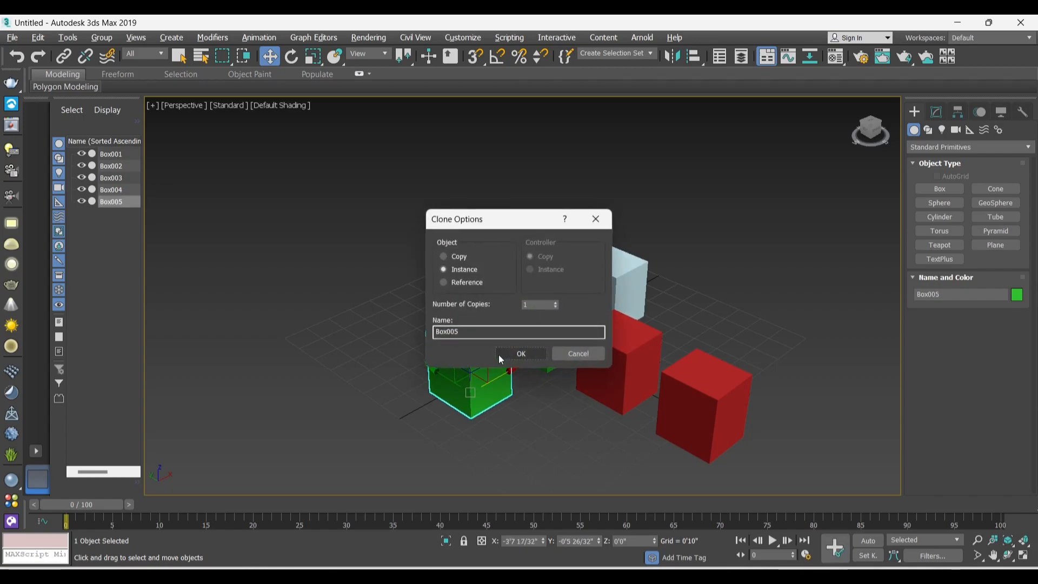
click(444, 283)
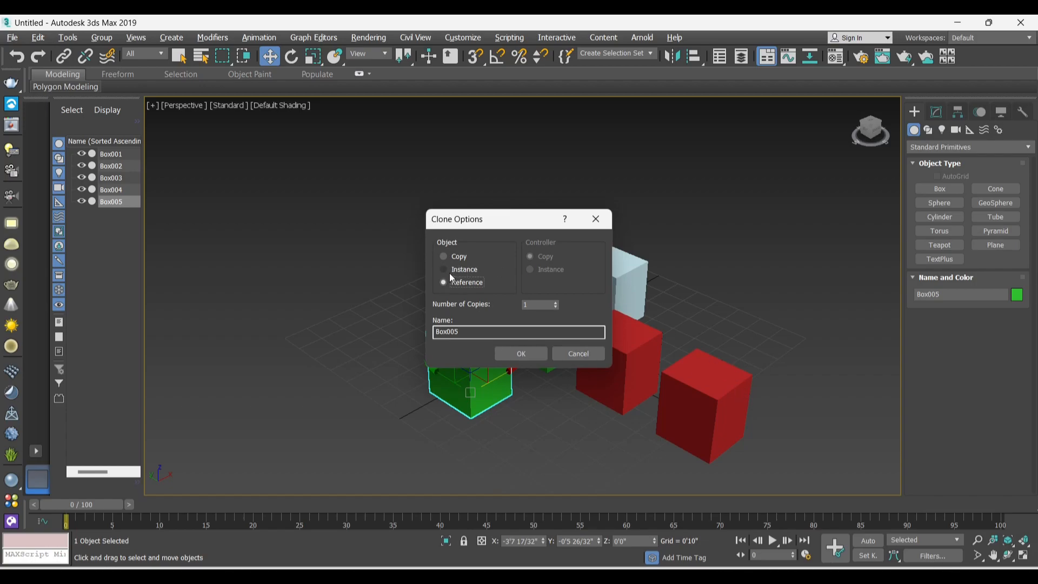
click(556, 307)
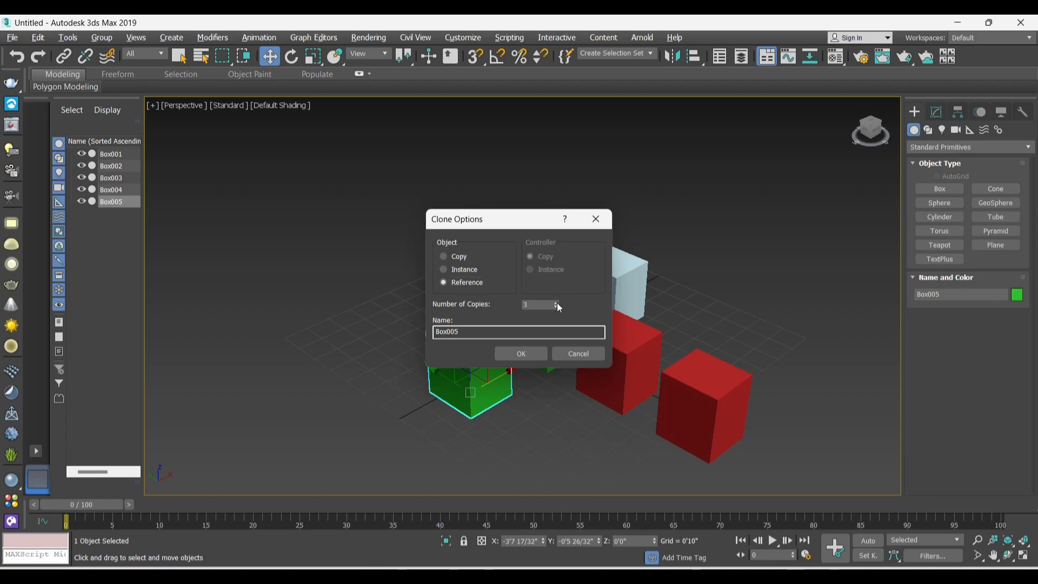
click(521, 353)
- Select the three reference boxes together, set their object color to dark blue, and clear the selection
scroll(415, 320, up, 3)
click(434, 312)
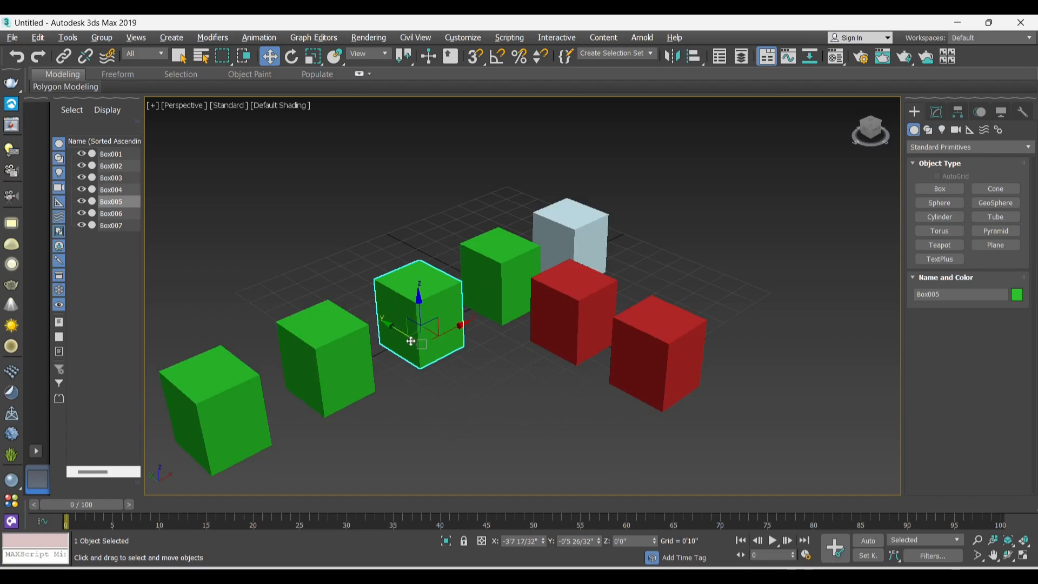
ctrl+click(324, 352)
ctrl+click(216, 411)
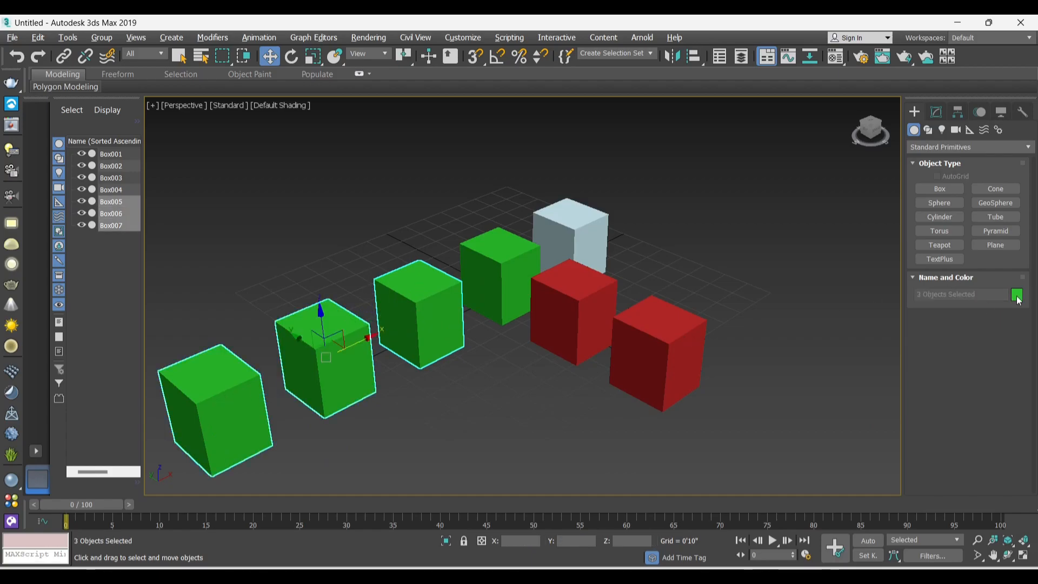
click(1017, 295)
click(571, 290)
click(593, 368)
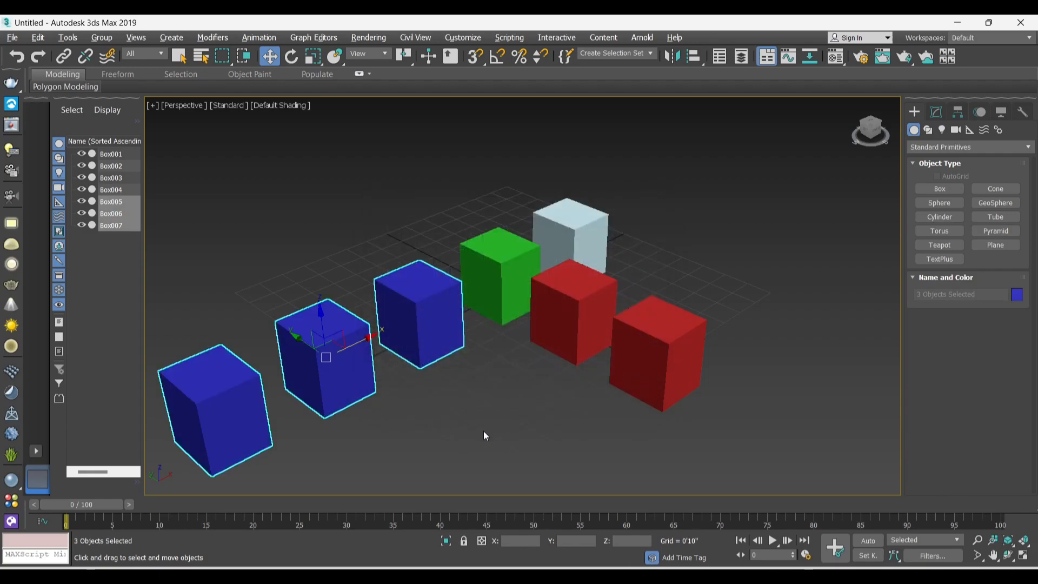
click(483, 432)
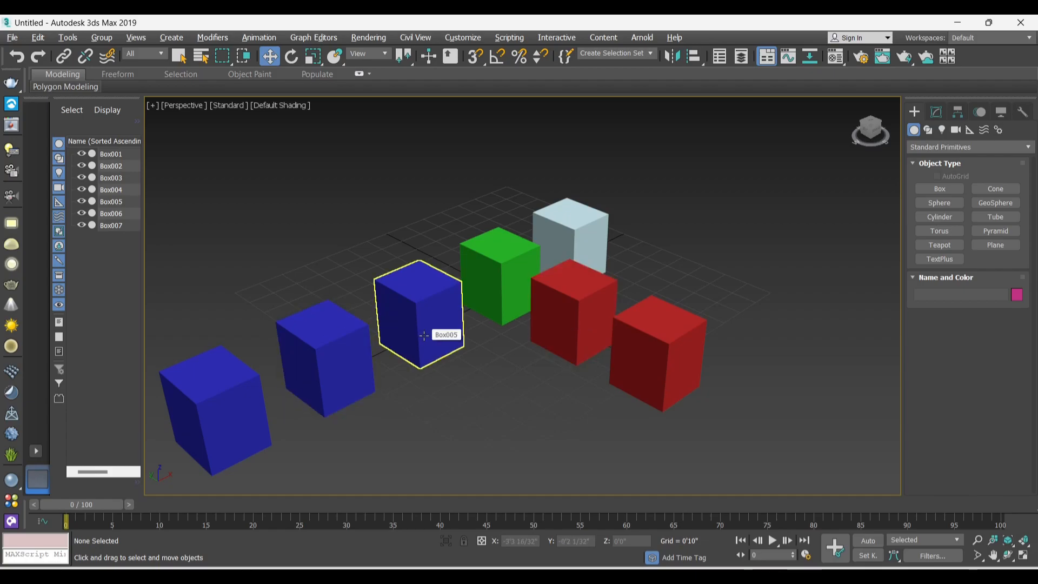
- Increase the height of the light blue copied box in its modifier parameters, making it clearly taller than the other boxes
scroll(461, 398, down, 3)
scroll(508, 325, up, 8)
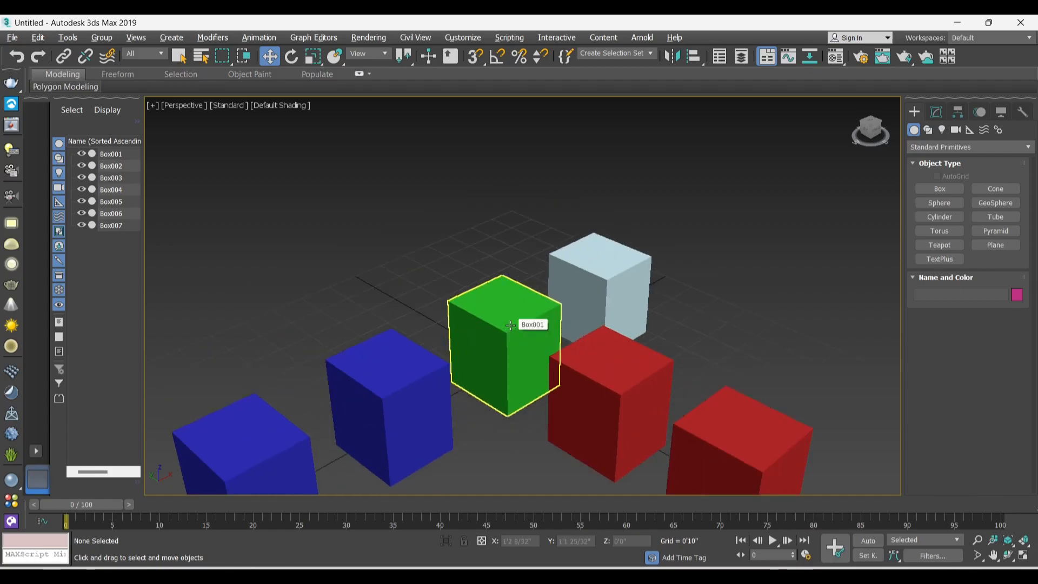
scroll(507, 195, down, 5)
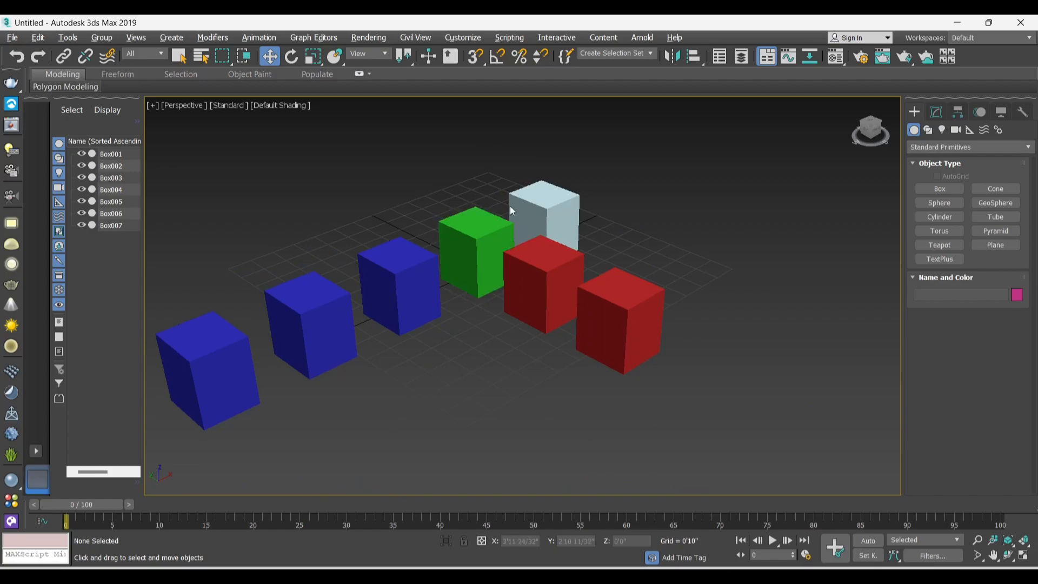
click(543, 216)
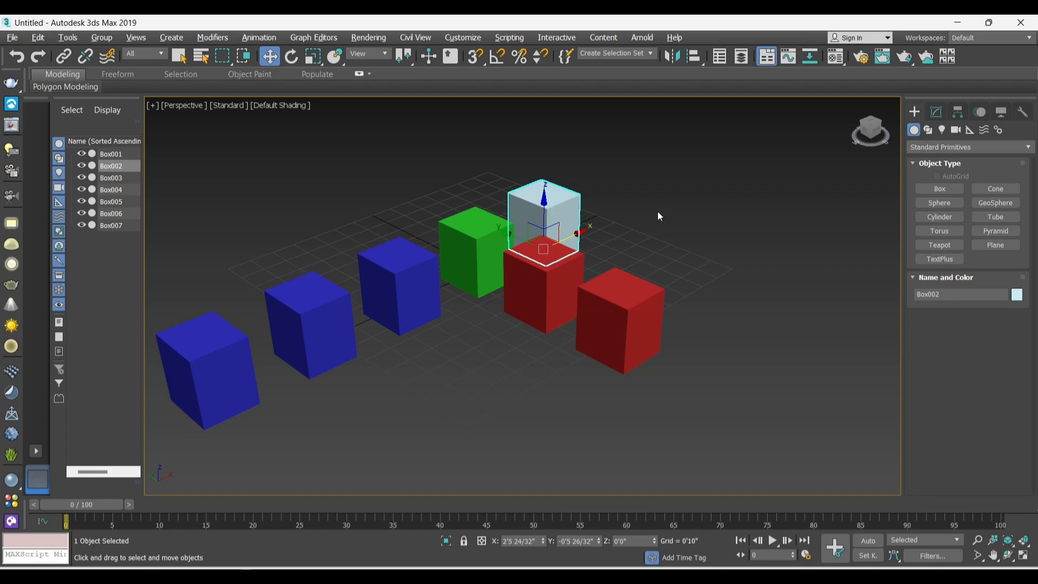
click(936, 112)
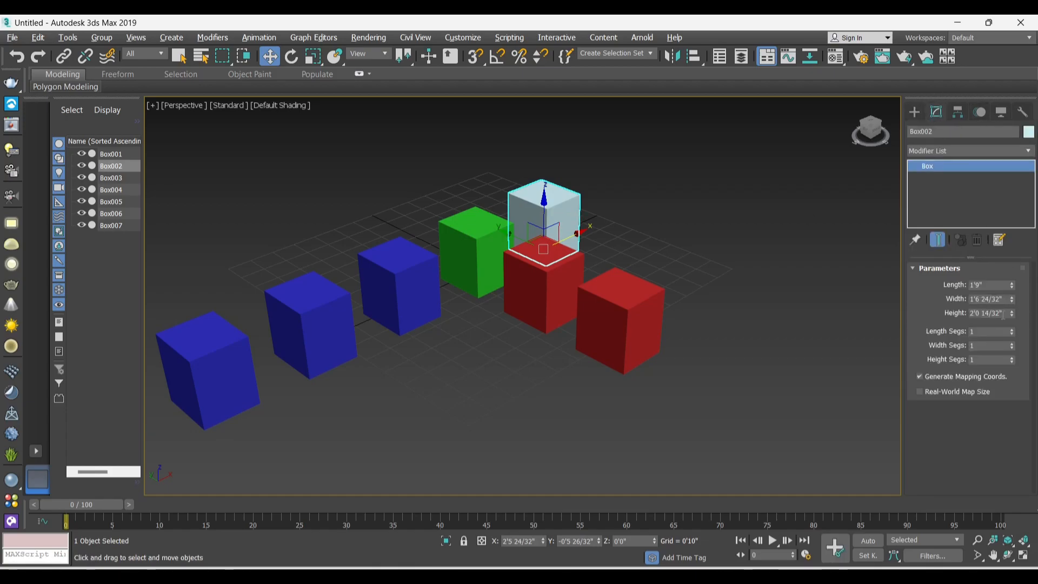
drag(1015, 317, 1012, 264)
click(725, 259)
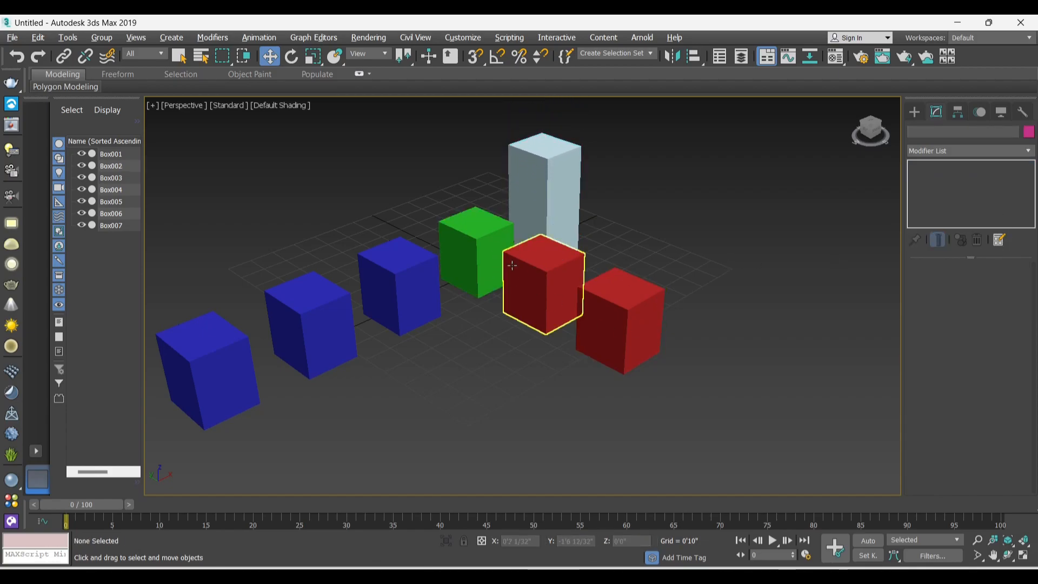
- Adjust the outermost red instance's parameters, raising the height to 2'5 3/32", and finish with width 1'5 8/32" and height 2'0 5/32"
click(609, 307)
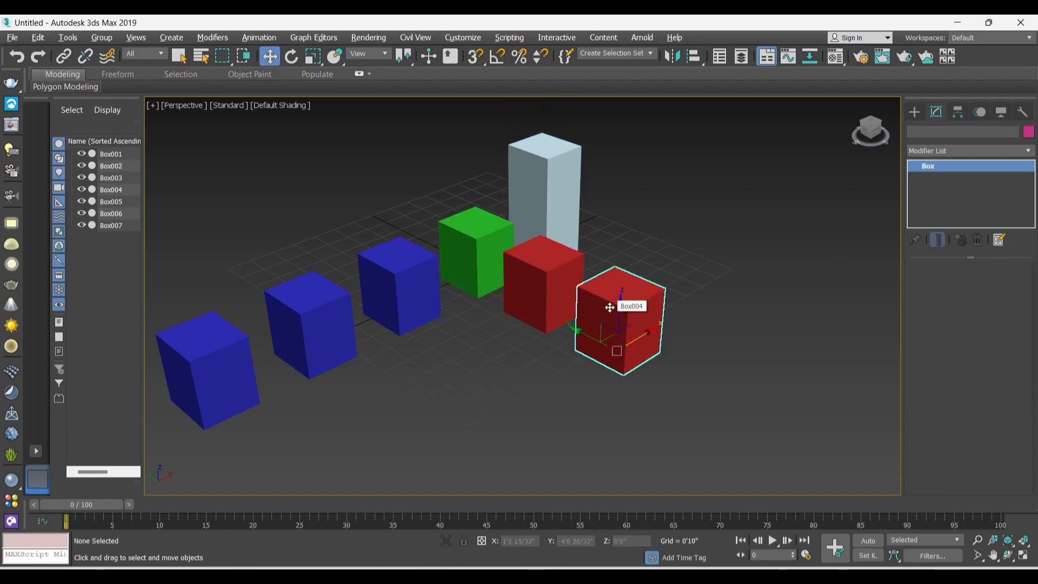
click(547, 299)
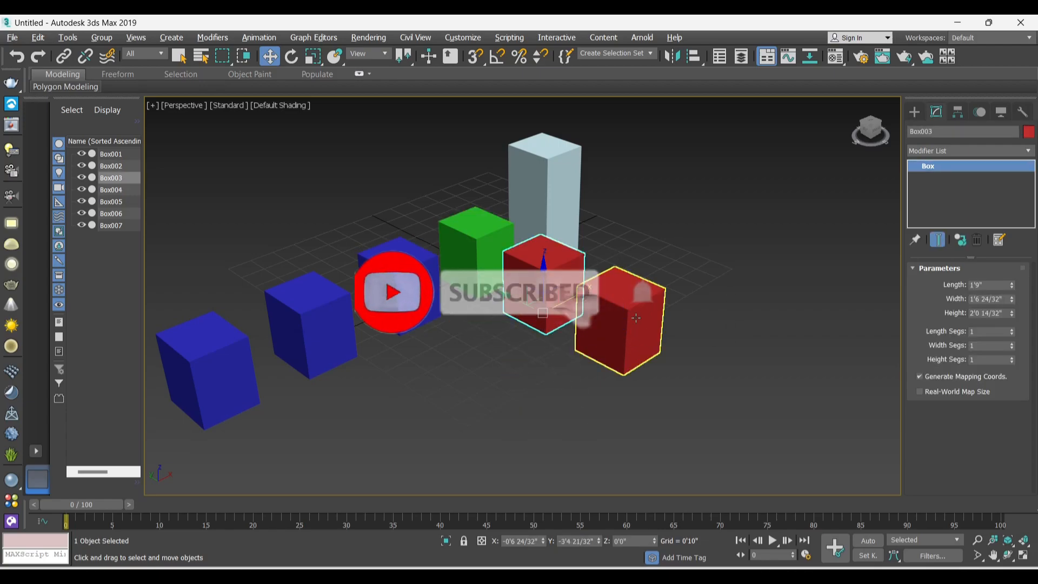
click(636, 318)
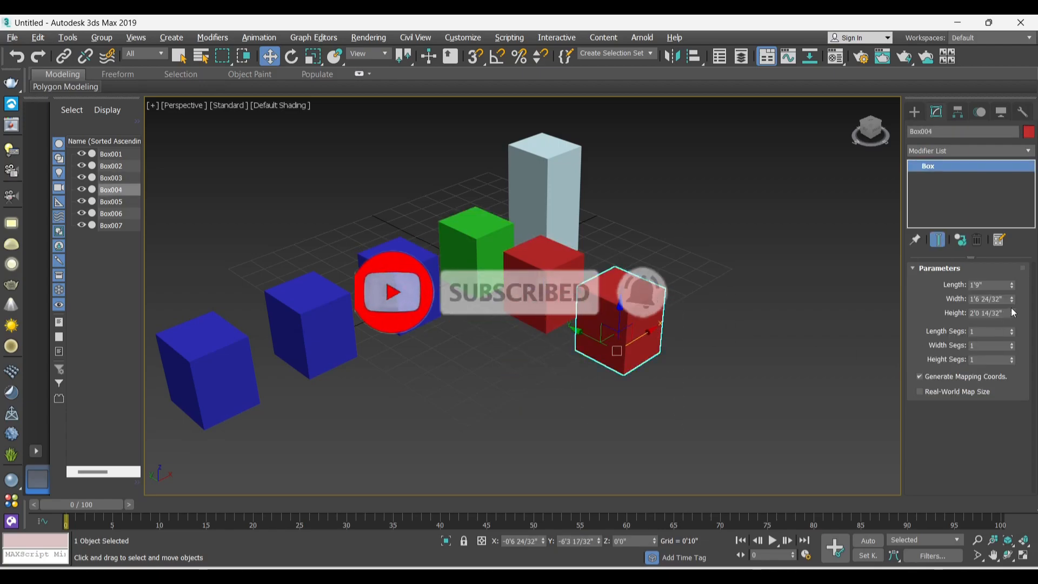
mouse_move(1013, 317)
mouse_down()
mouse_move(1018, 282)
mouse_move(1014, 307)
mouse_move(1011, 292)
mouse_move(1006, 304)
mouse_up()
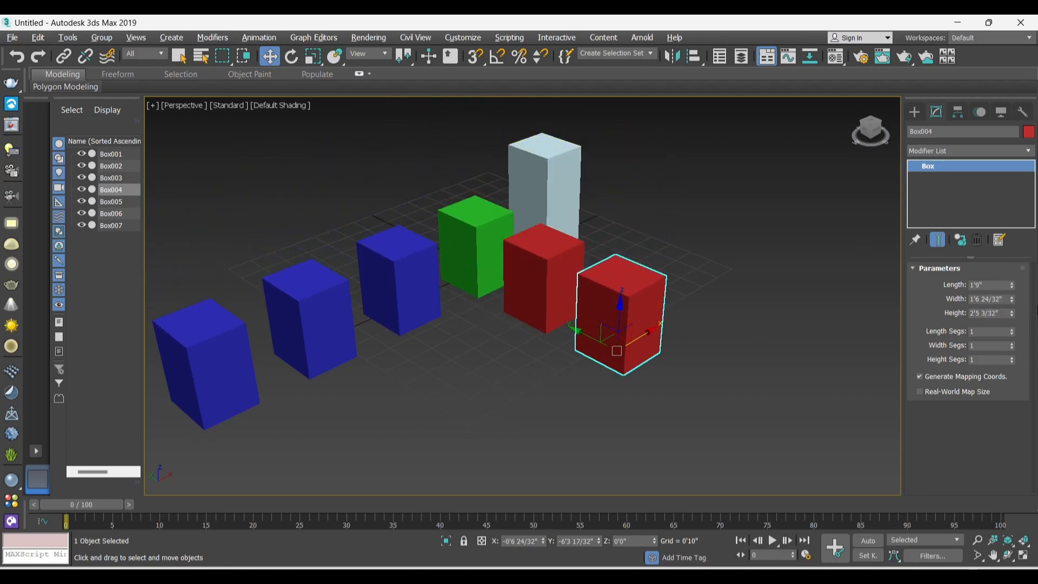
drag(1014, 305, 1010, 325)
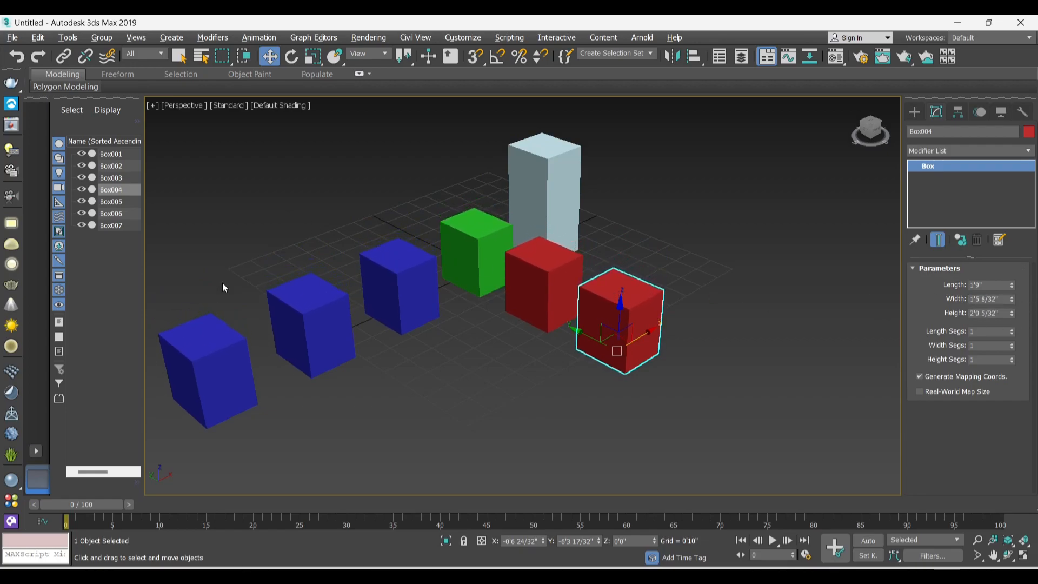
- Raise the original green box's height to 2'1 27/32" and clear the selection
click(484, 362)
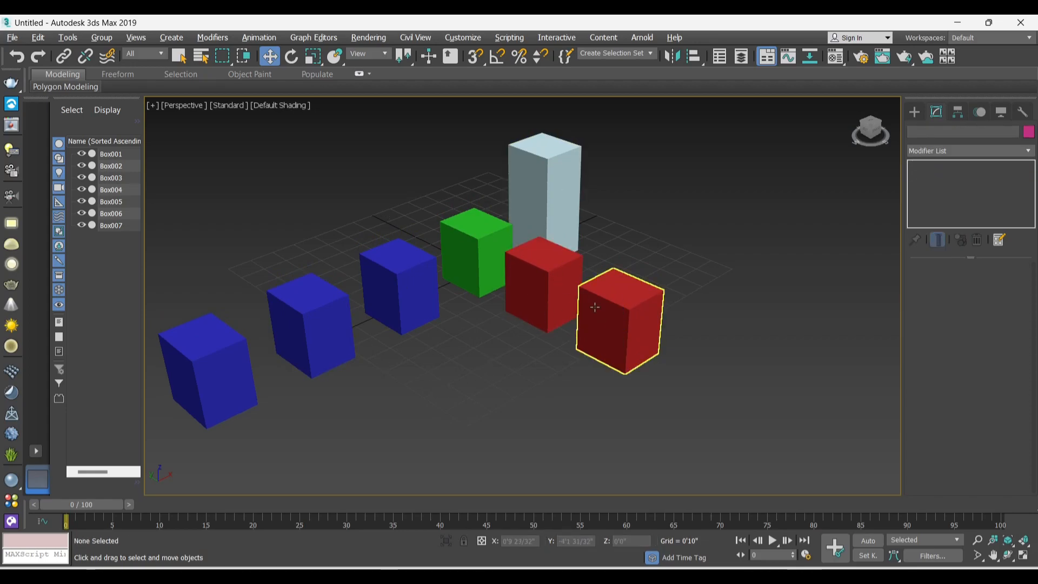
click(474, 243)
mouse_move(1011, 316)
mouse_down()
mouse_move(1012, 281)
mouse_move(1012, 308)
mouse_up()
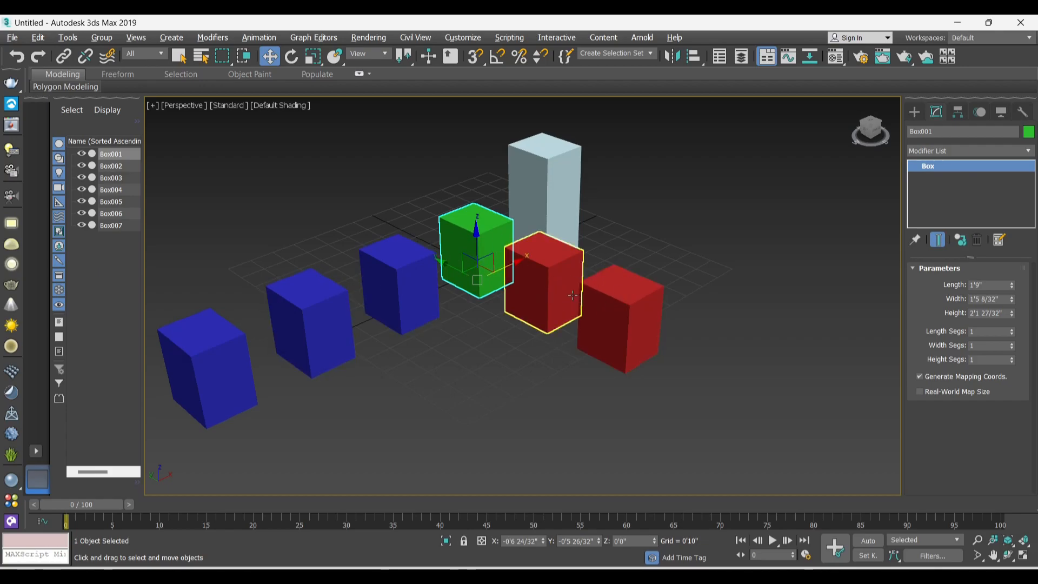
click(500, 350)
- Delete the three dark blue reference boxes
click(399, 284)
key(Delete)
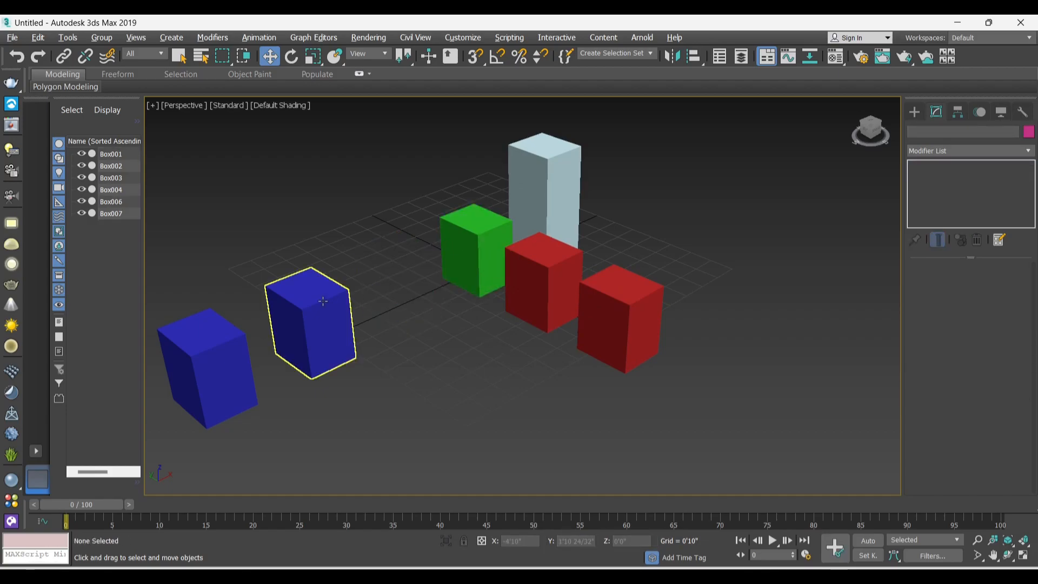
click(311, 324)
key(Delete)
click(221, 362)
key(Delete)
- Inspect the light blue copy's parameters, then raise the green box's height to 3'2 16/32"
click(476, 256)
middle_drag(476, 257, 476, 321)
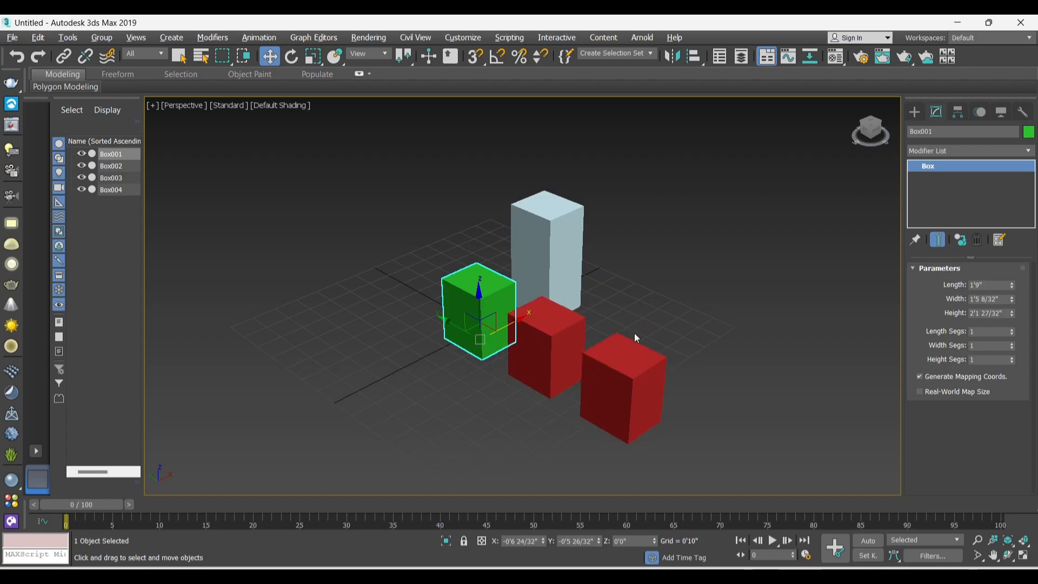
click(613, 282)
click(561, 235)
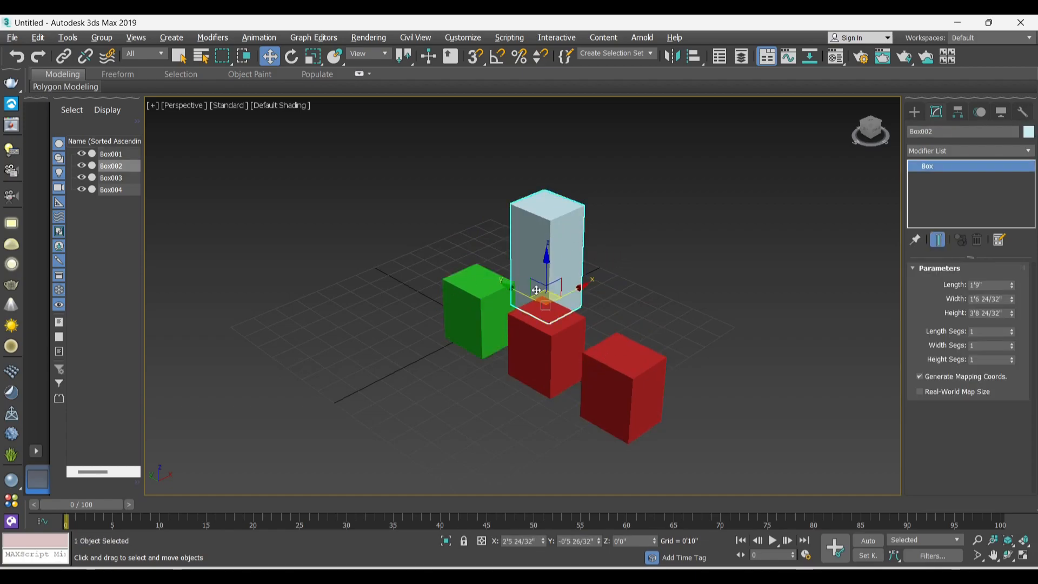
click(503, 321)
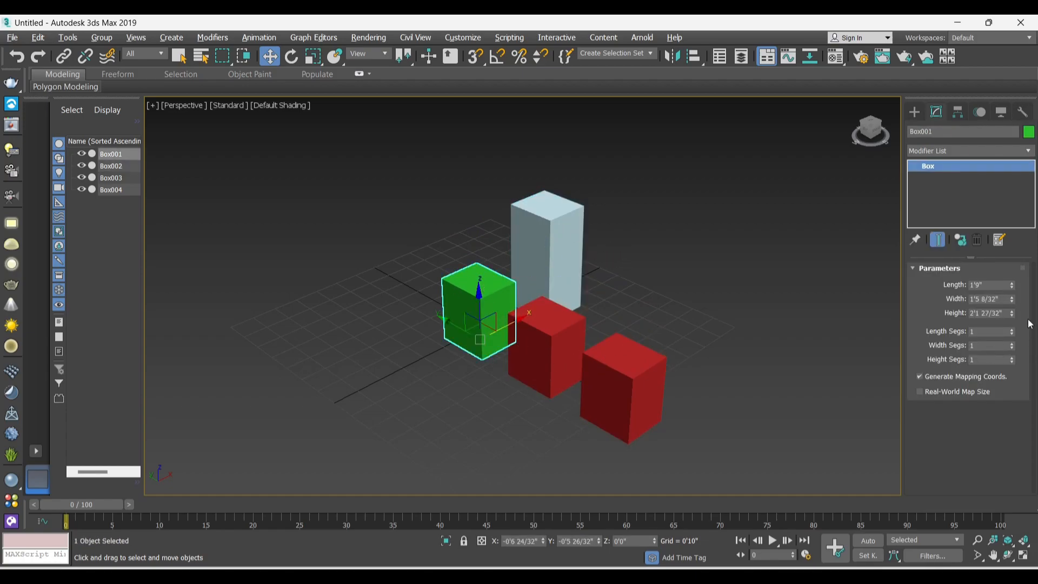
drag(1013, 315, 1012, 285)
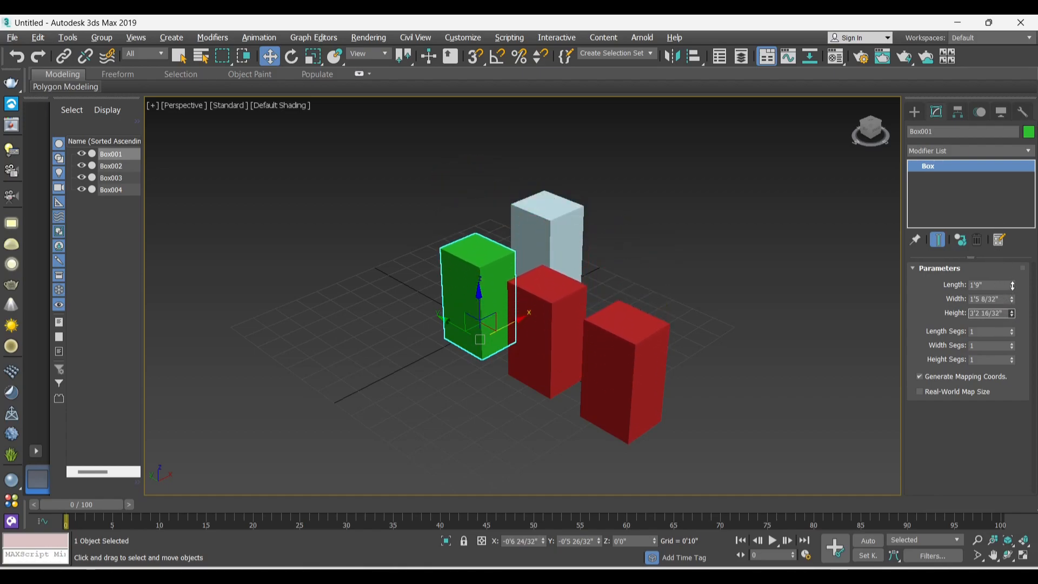
- Lower the outermost red instance's height to 2'4 28/32" and clear the selection
click(618, 331)
mouse_move(1007, 315)
mouse_down()
mouse_move(1009, 351)
mouse_move(1008, 332)
mouse_up()
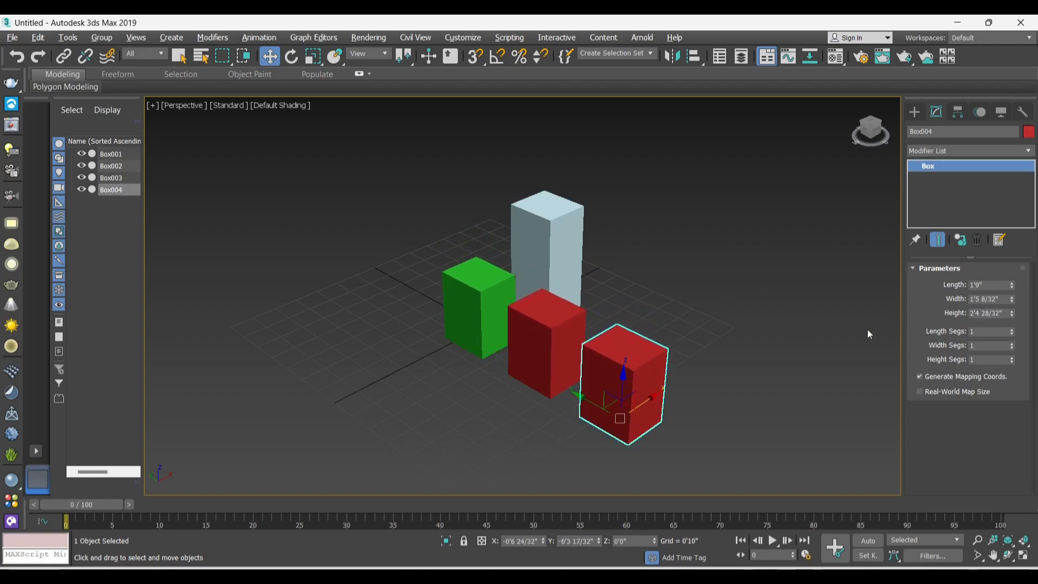
click(712, 292)
- Clone the green box along the negative X axis as one Reference, about 3'1" away
click(494, 337)
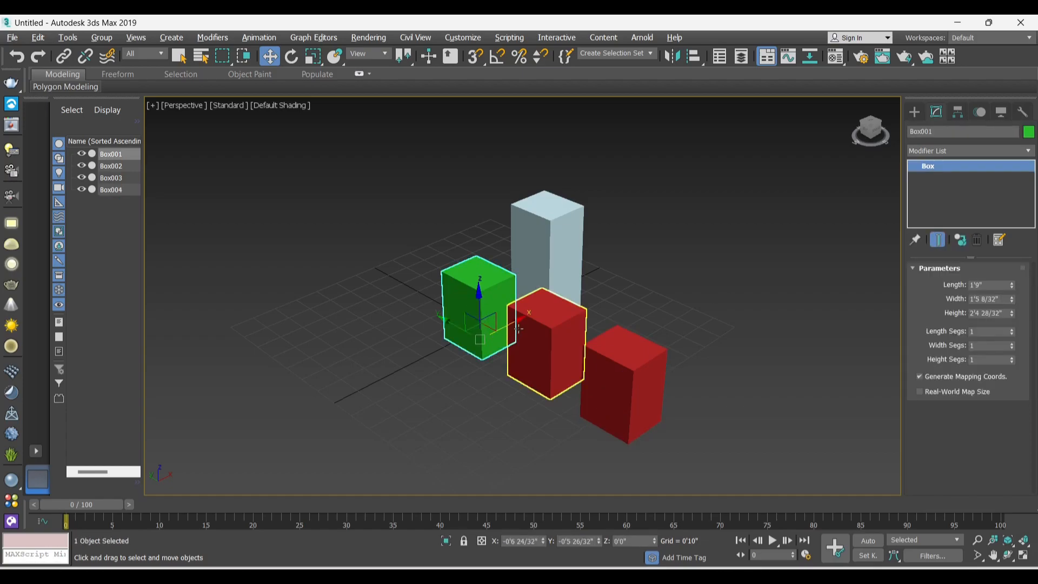
shift+drag(511, 323, 428, 361)
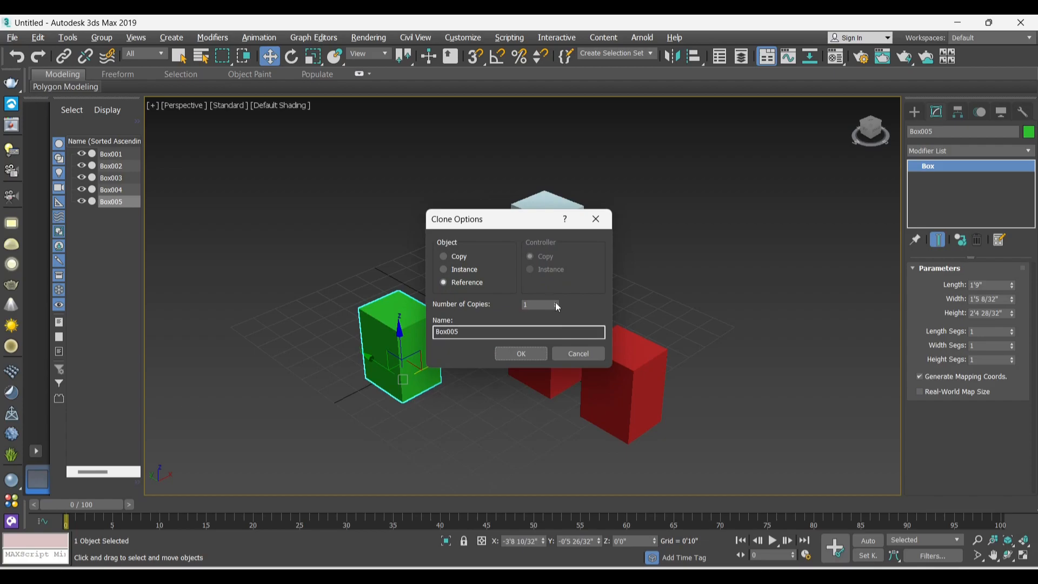
click(520, 354)
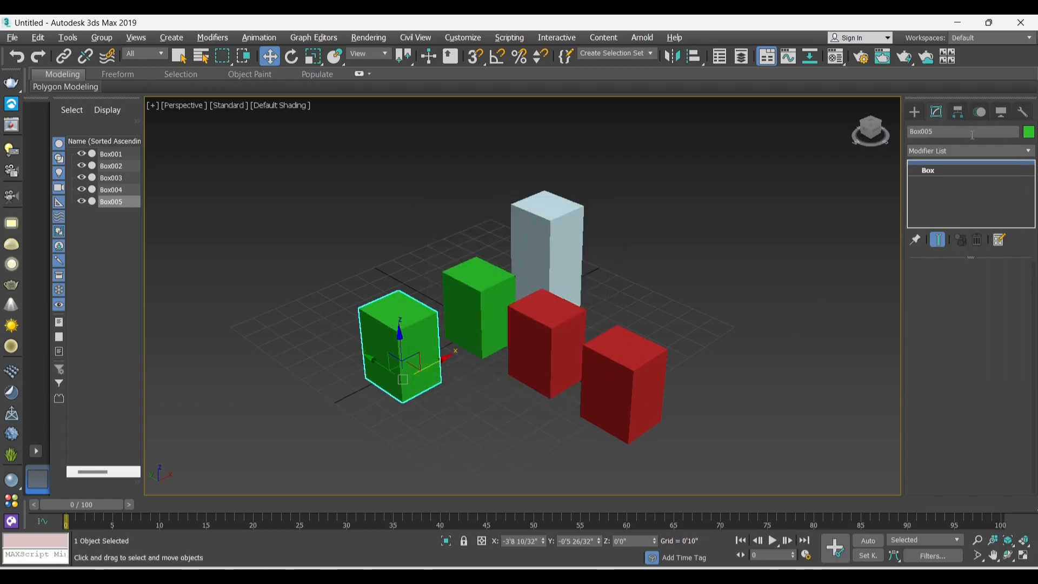
- Set the new reference box's object color to dark blue and clear the selection
click(1028, 131)
click(578, 291)
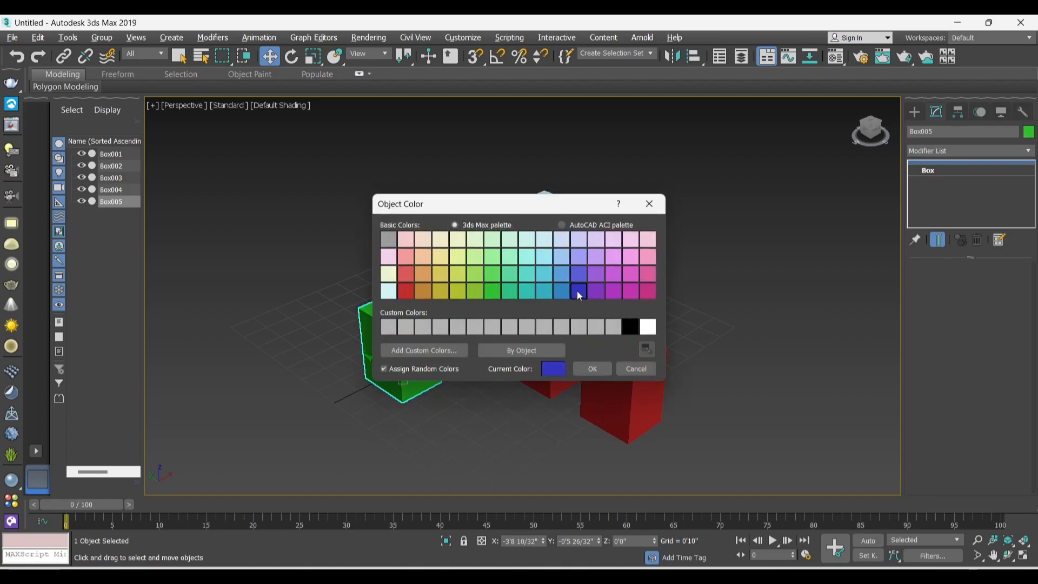
click(592, 369)
click(721, 319)
- Increase the green box's height to about 2'10" in its parameters
scroll(398, 280, up, 3)
scroll(399, 285, down, 2)
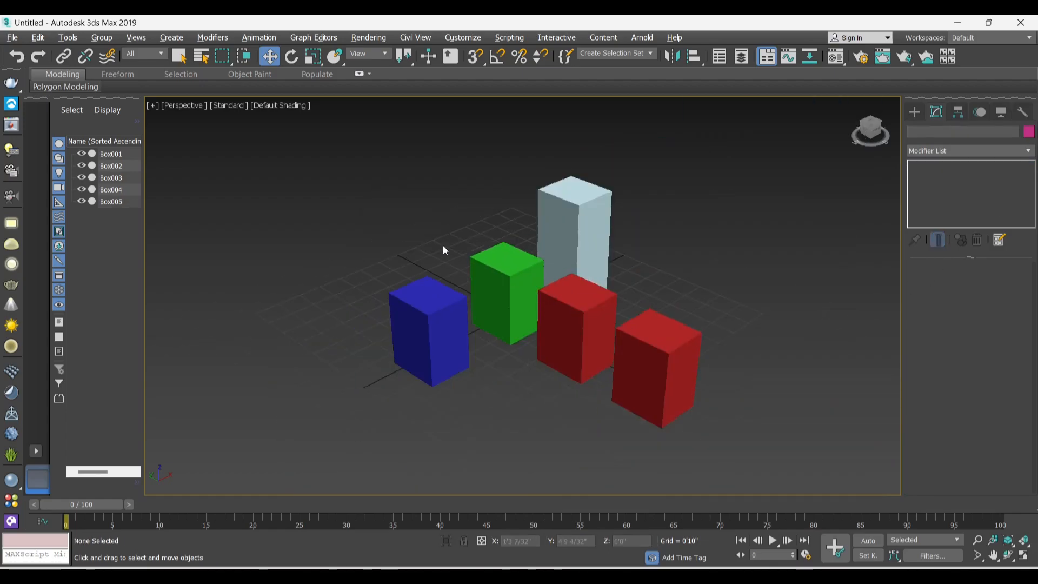
scroll(444, 249, down, 1)
scroll(442, 259, up, 1)
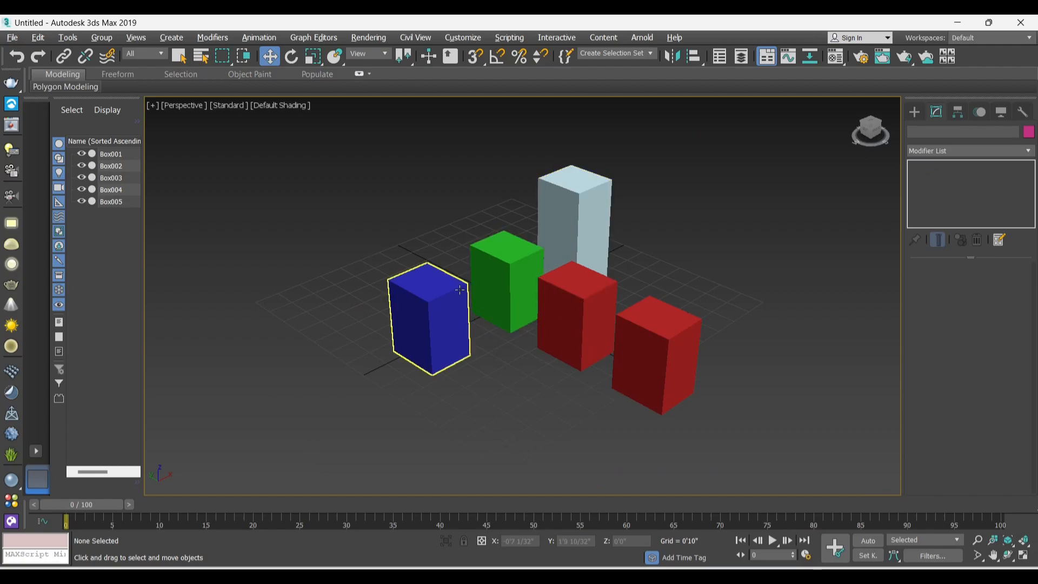
click(505, 278)
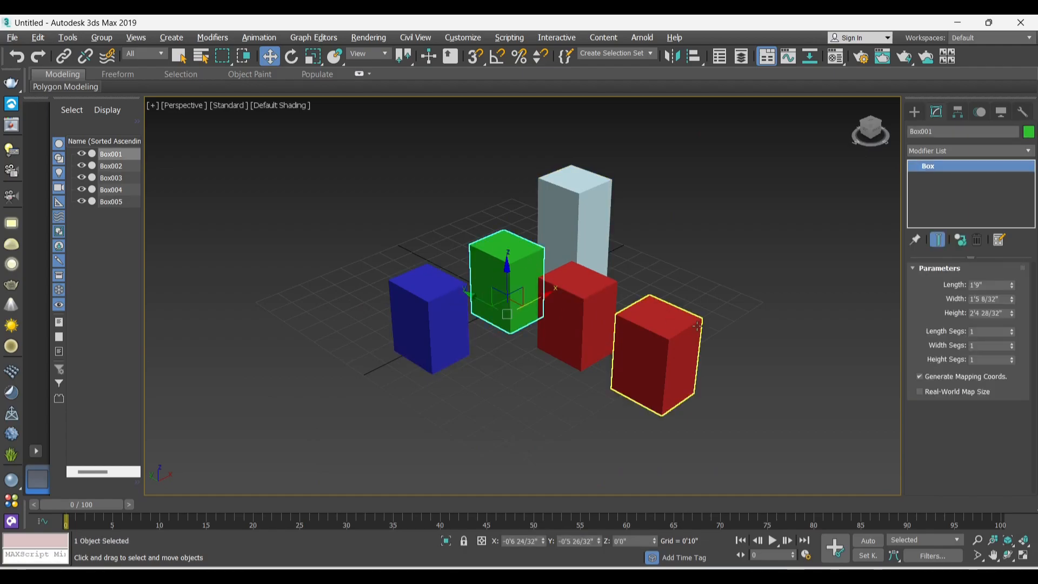
mouse_move(1013, 315)
mouse_down()
mouse_move(1021, 289)
mouse_move(1020, 313)
mouse_up()
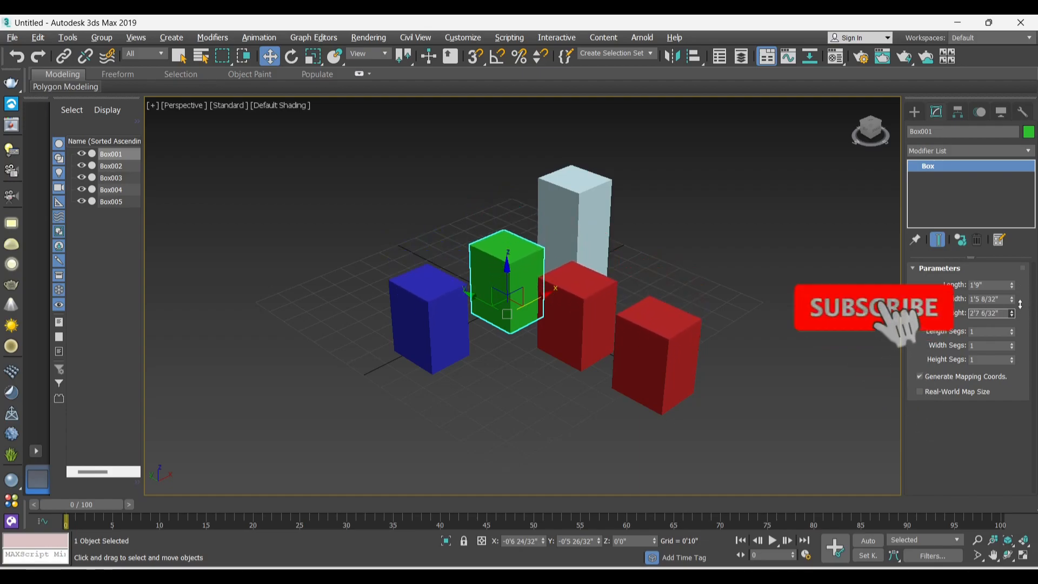
- Delete both red instance boxes
click(645, 352)
key(Delete)
click(598, 315)
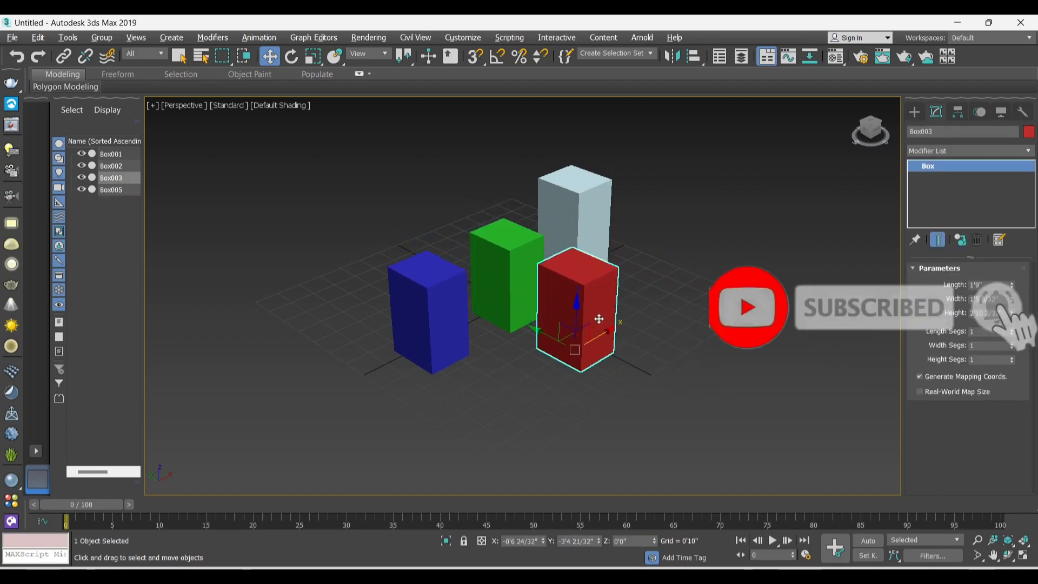
key(Delete)
- Adjust the green box's height to 2'8 1/32" and finish at 2'6 24/32"
click(485, 287)
click(485, 287)
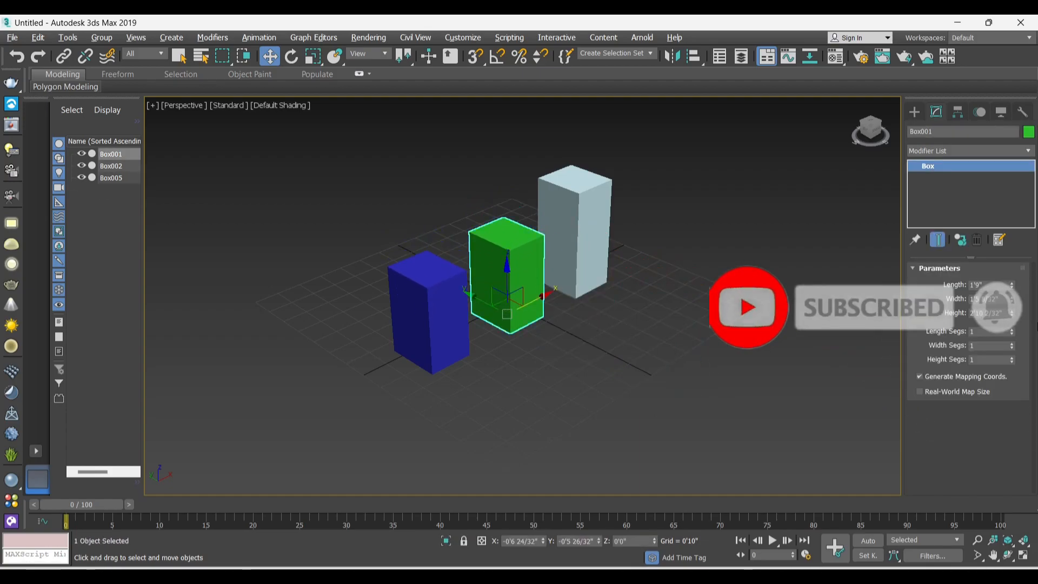
mouse_move(1012, 313)
mouse_down()
mouse_move(1020, 283)
mouse_move(1021, 326)
mouse_move(1020, 316)
mouse_up()
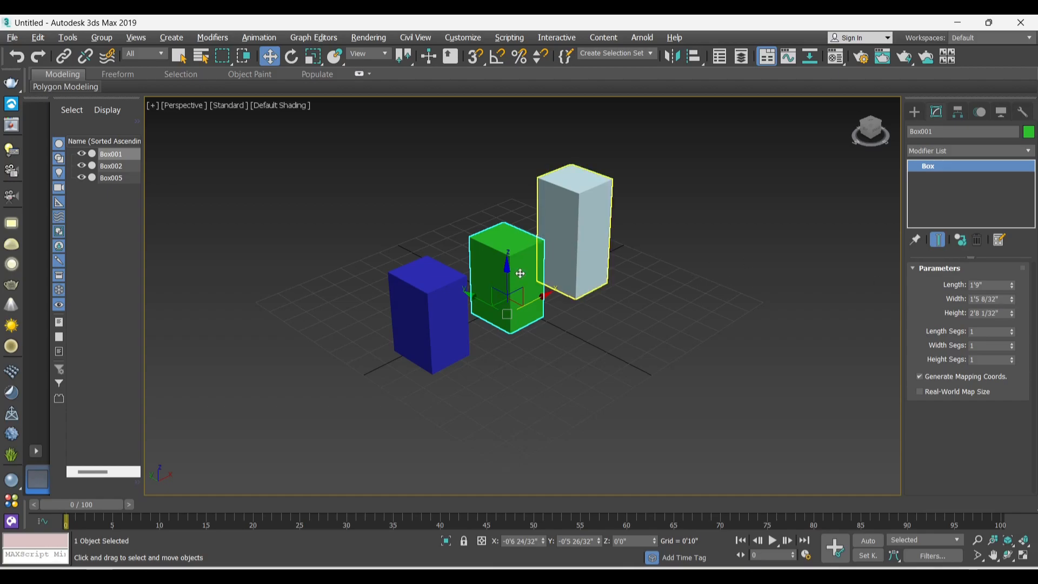
mouse_move(1012, 313)
mouse_down()
mouse_move(1019, 277)
mouse_move(1017, 327)
mouse_move(1016, 316)
mouse_up()
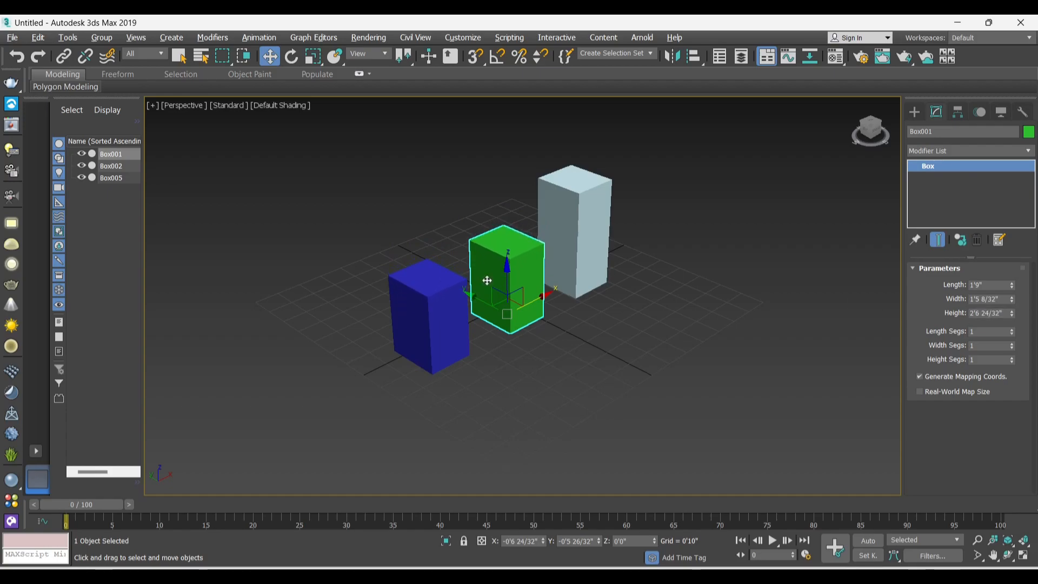
- Compare the modifier stack and parameters of the dark blue reference box with those of the original green box
click(588, 361)
click(425, 309)
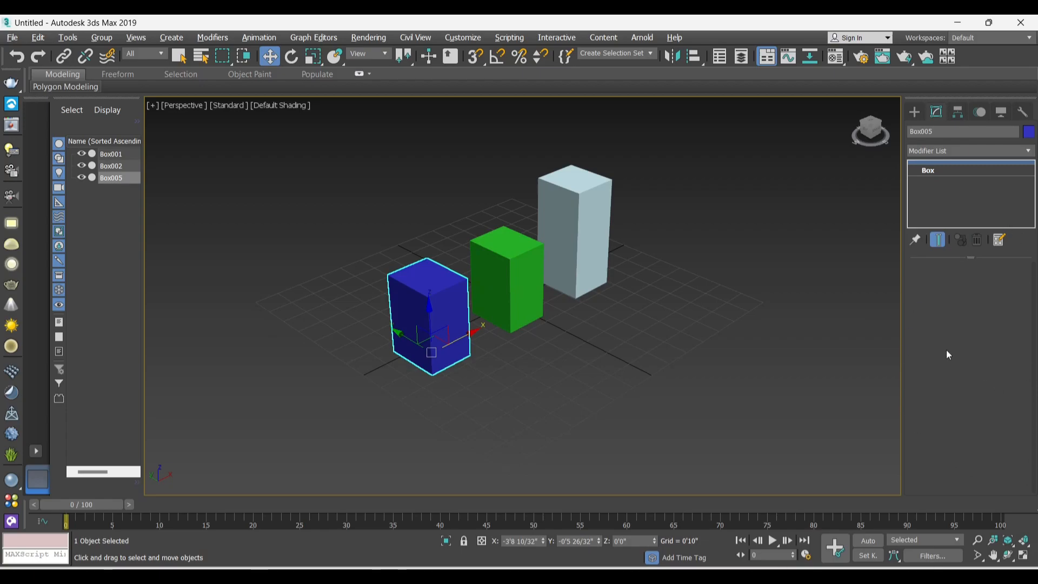
click(482, 262)
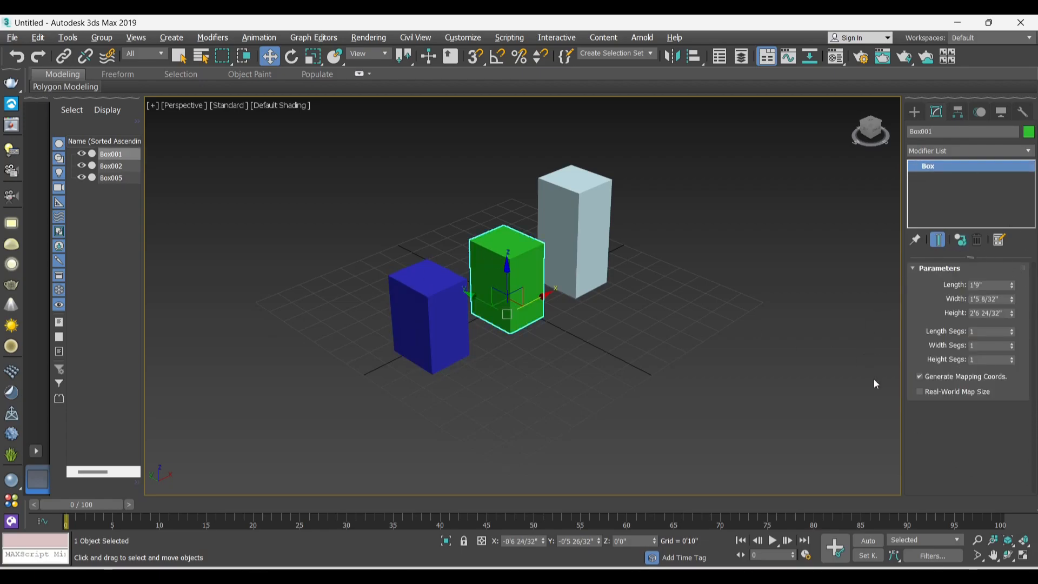
click(441, 281)
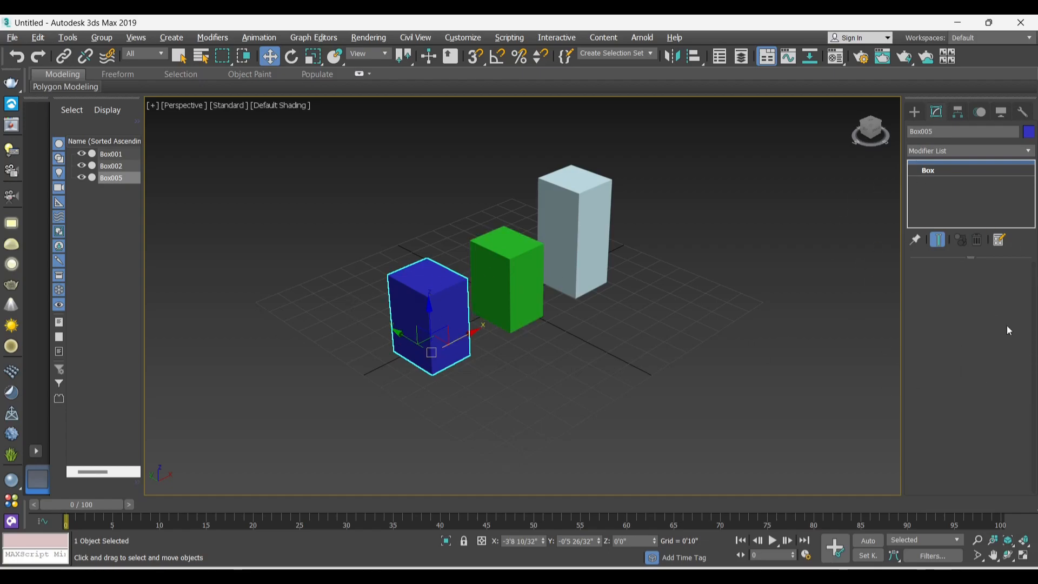
click(534, 332)
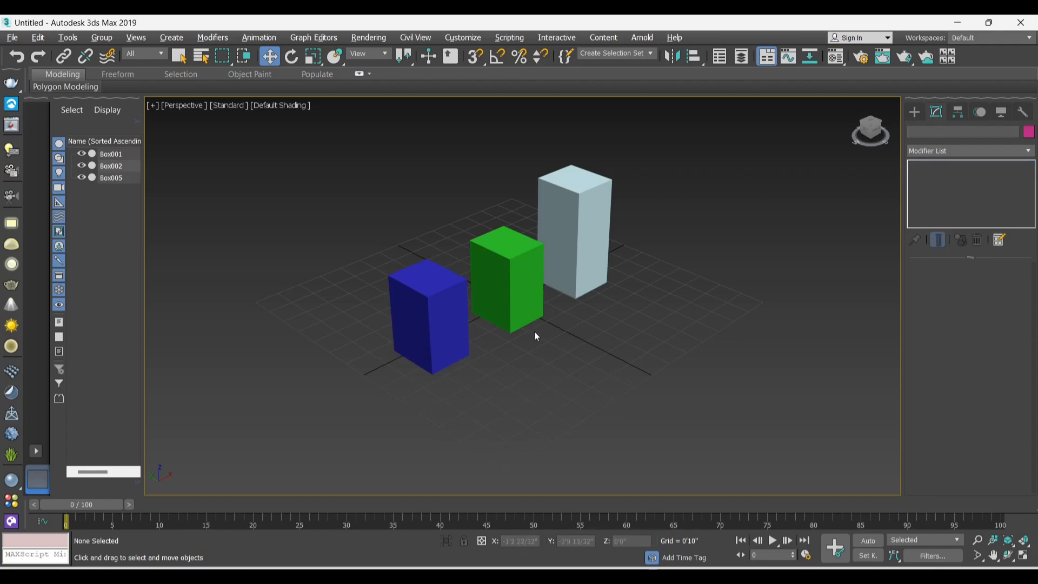
click(519, 271)
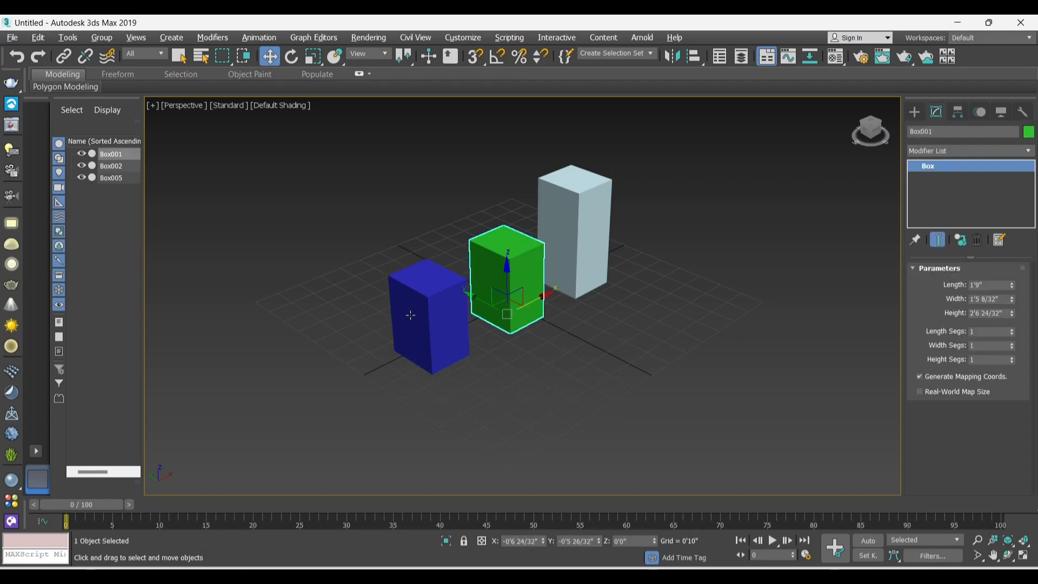
click(434, 317)
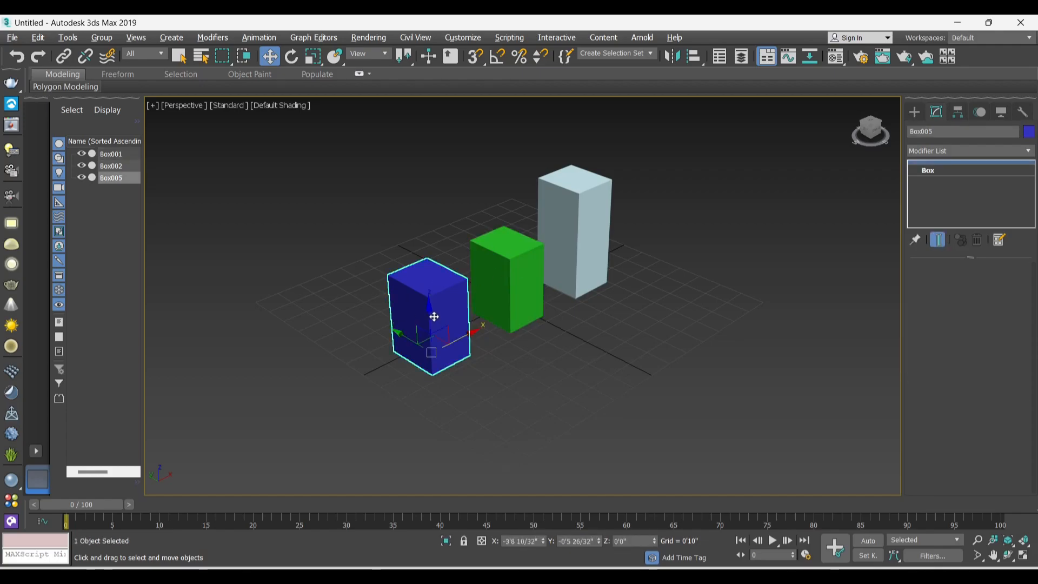
click(595, 358)
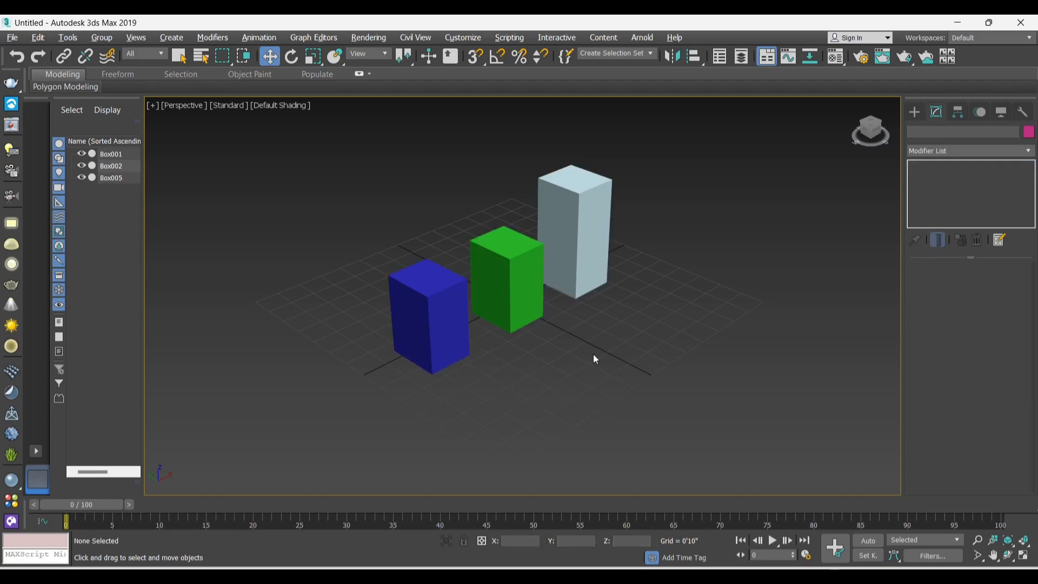
- Delete the remaining light blue, green and dark blue boxes to empty the scene
scroll(597, 351, down, 5)
scroll(563, 324, up, 5)
scroll(563, 325, down, 3)
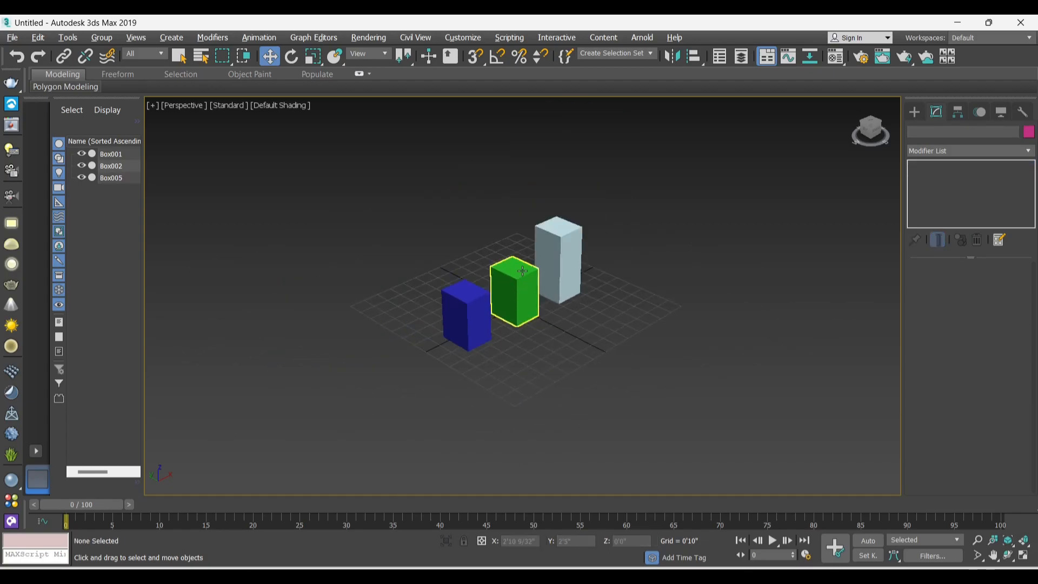
scroll(661, 324, down, 3)
scroll(563, 271, up, 5)
scroll(563, 273, down, 3)
click(563, 274)
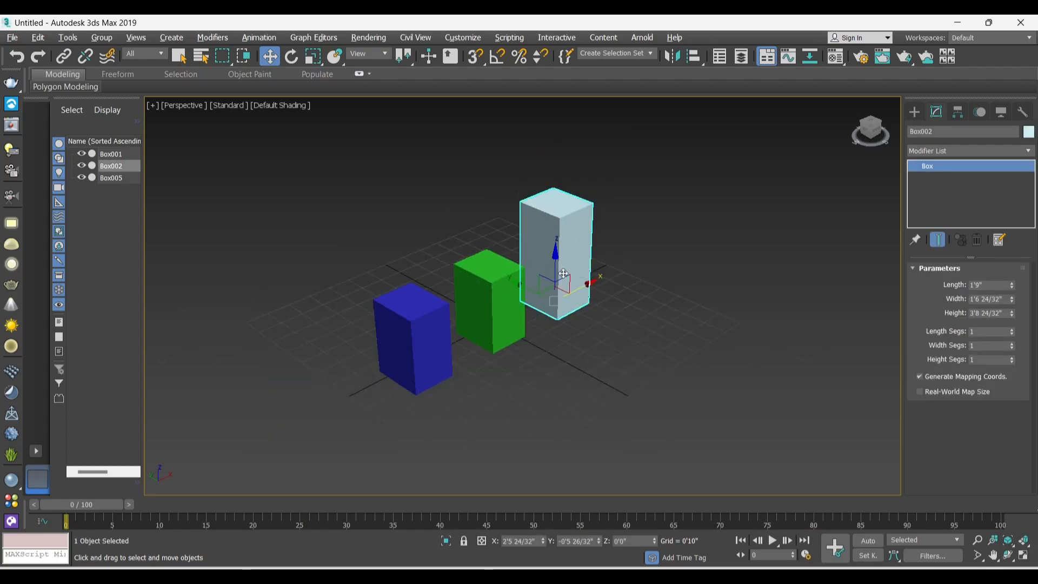
key(Delete)
click(490, 281)
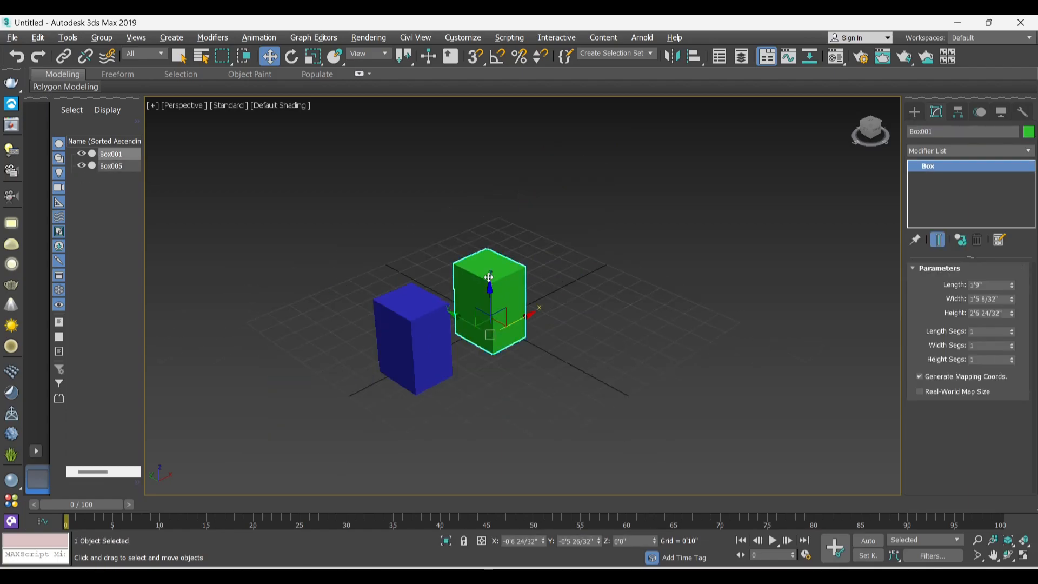
key(Delete)
click(427, 336)
key(Delete)
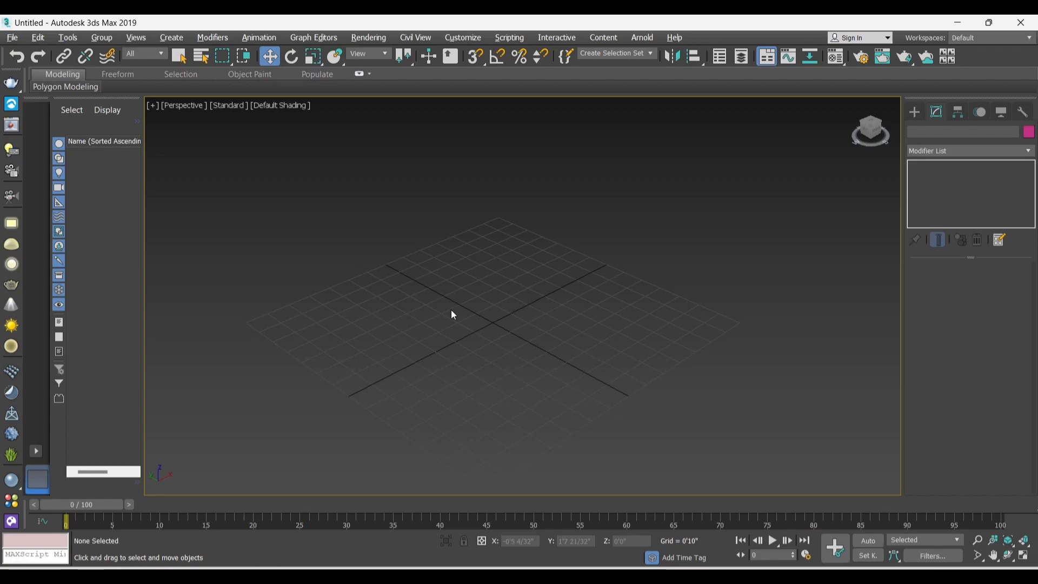
- Create a standard primitive box on the grid, about 9" long, 8" wide and 2'2" high
click(913, 113)
click(936, 189)
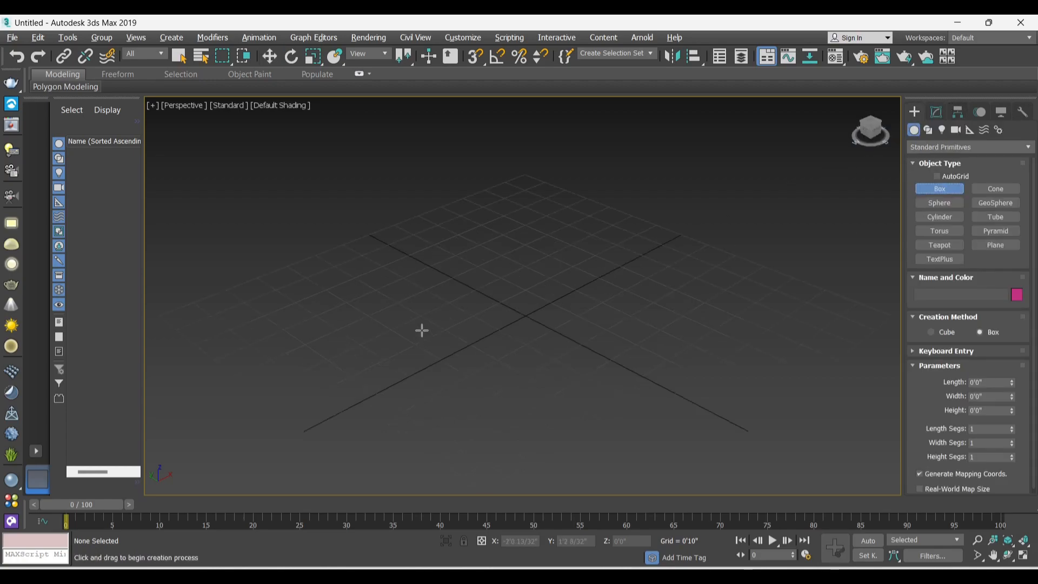
drag(404, 326, 435, 322)
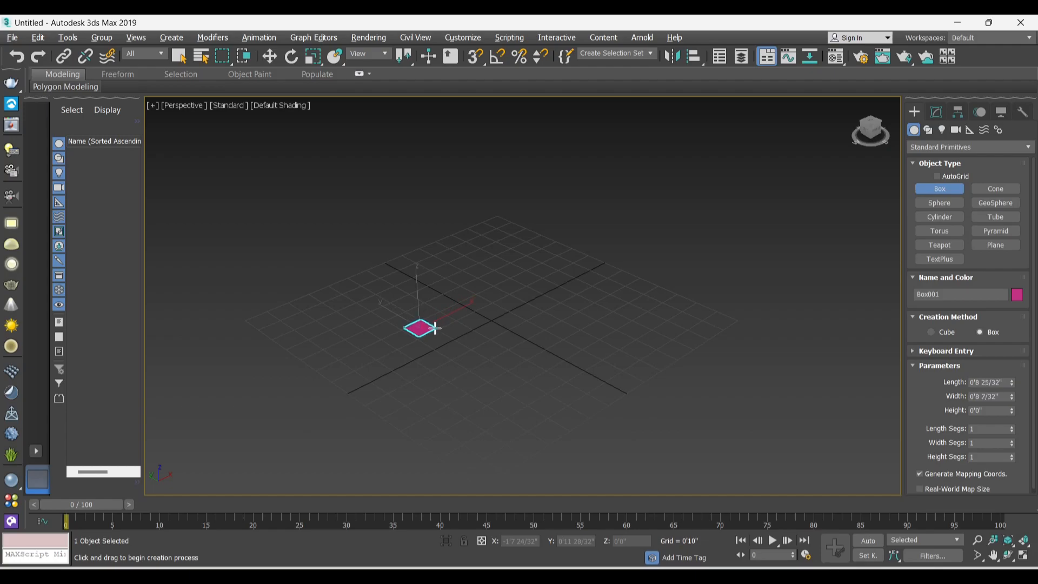
click(436, 303)
click(465, 262)
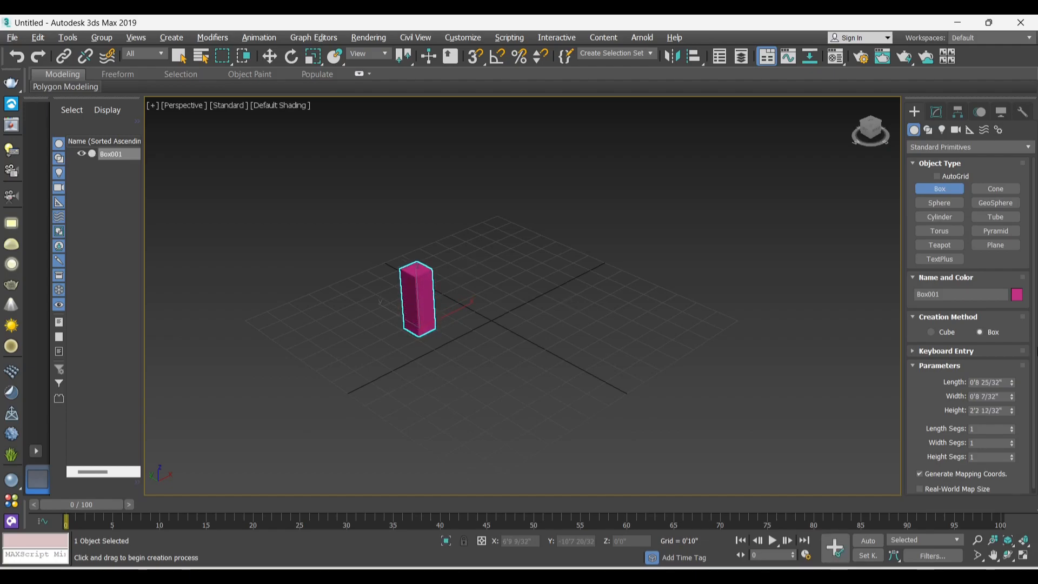
- Set the new box's length to 2"
click(1006, 382)
drag(1006, 382, 919, 382)
text(2)
key(Return)
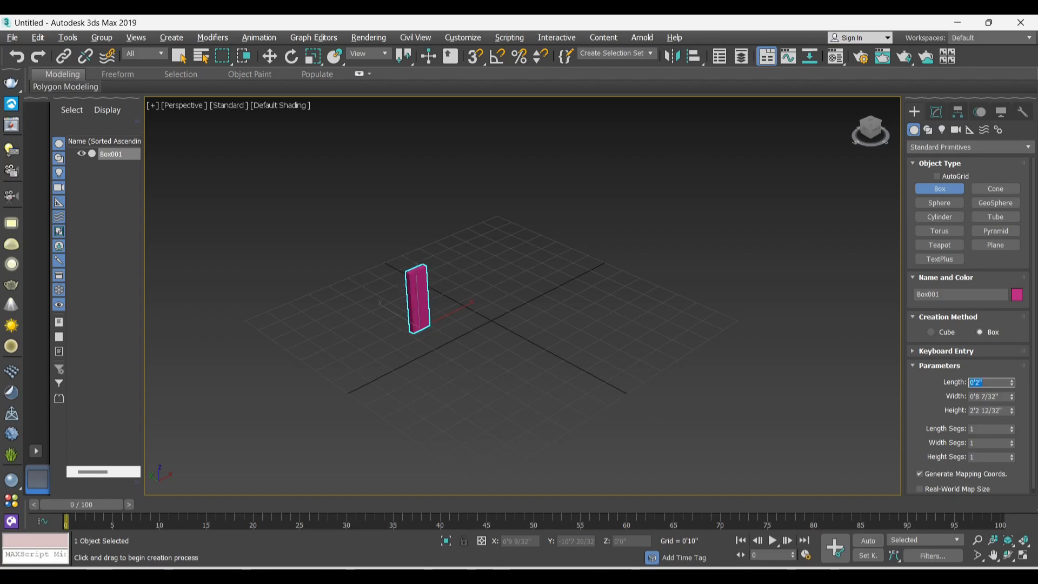
- Set the new box's width to 2" and its height to 4'
key(Tab)
text(2)
key(Return)
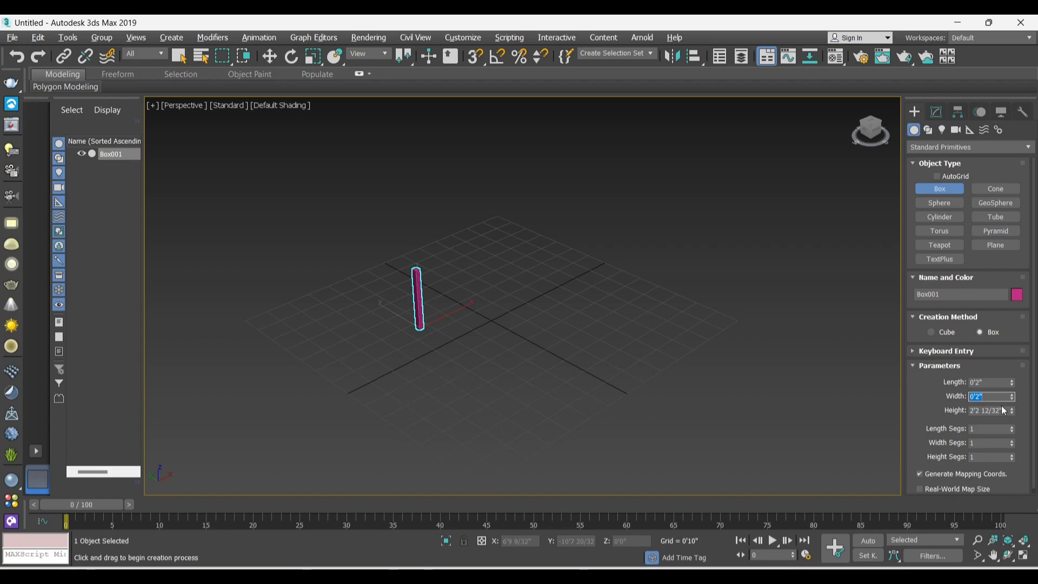
key(Tab)
text(4')
key(Return)
scroll(442, 256, up, 3)
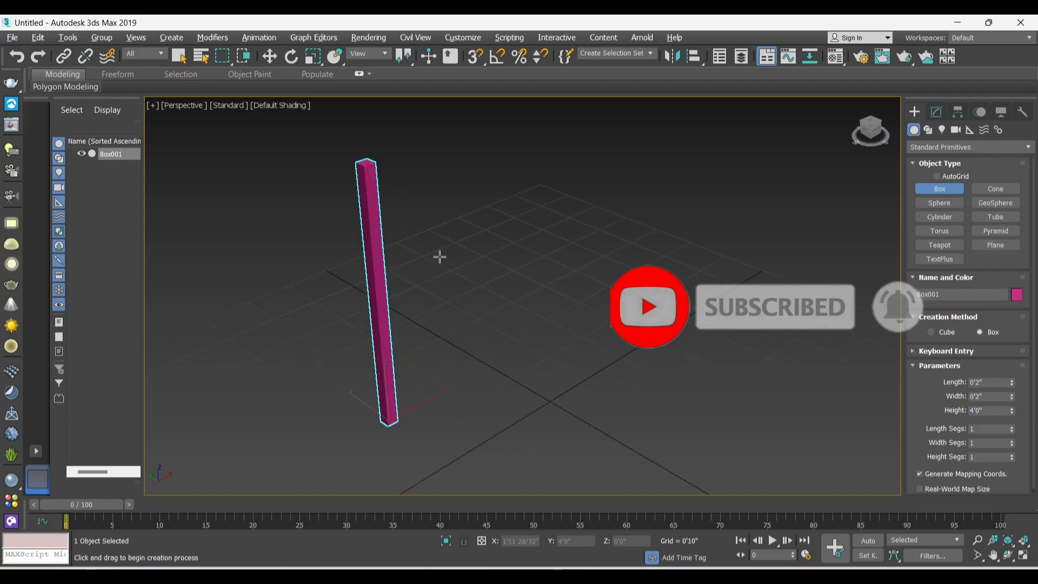
scroll(540, 308, down, 4)
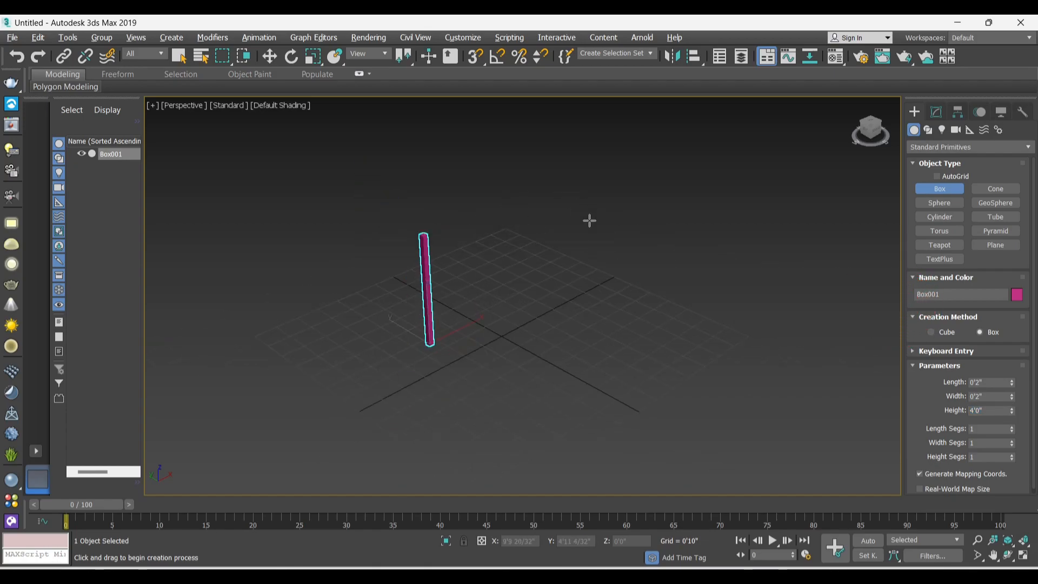
- Rename the tall magenta box as leg1
click(951, 292)
text(lr)
text(g1)
scroll(856, 298, up, 2)
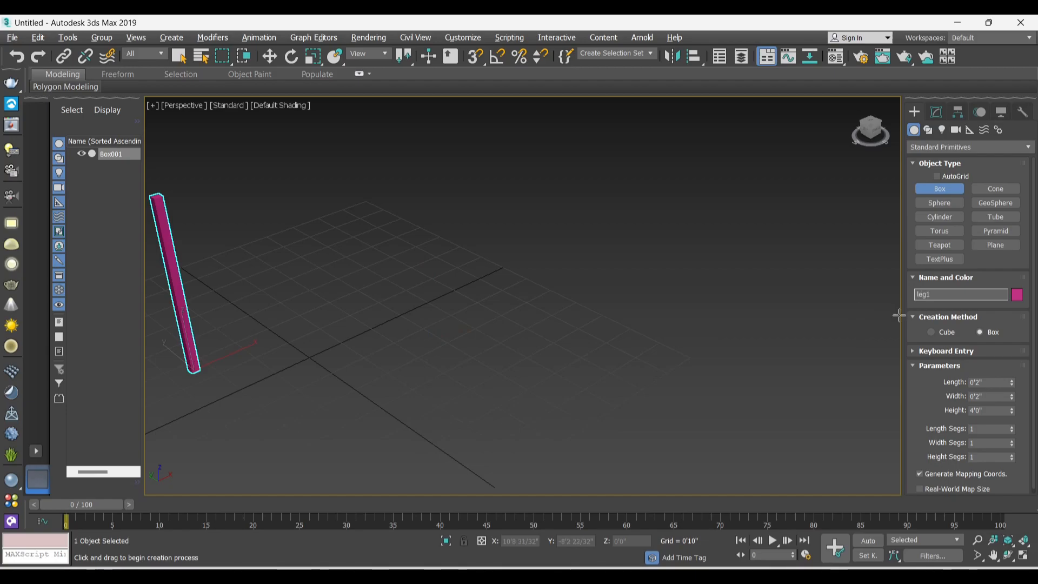
scroll(899, 315, down, 5)
scroll(824, 291, up, 3)
scroll(738, 333, up, 2)
middle_drag(680, 315, 643, 275)
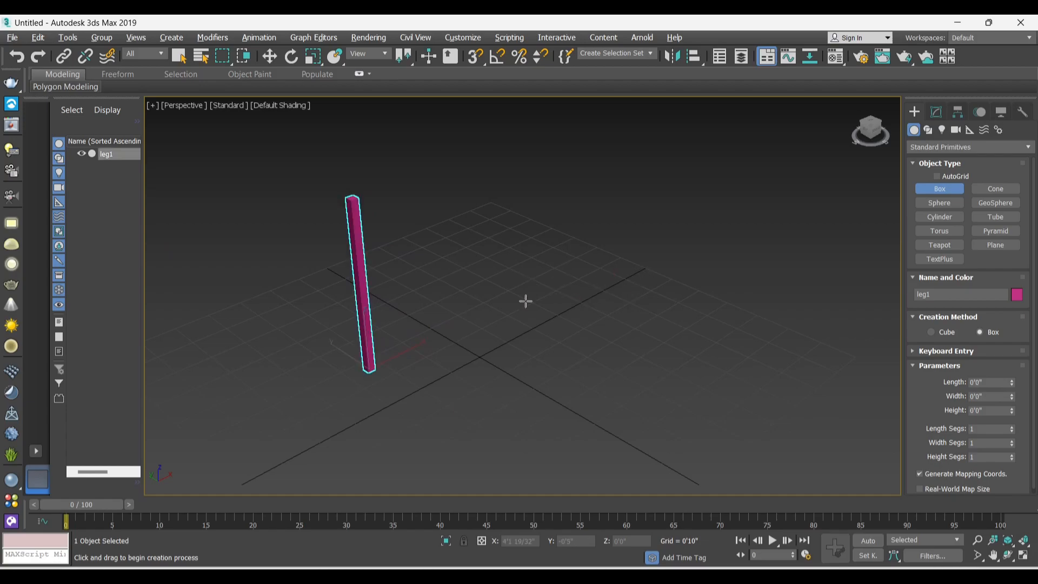
scroll(468, 316, down, 3)
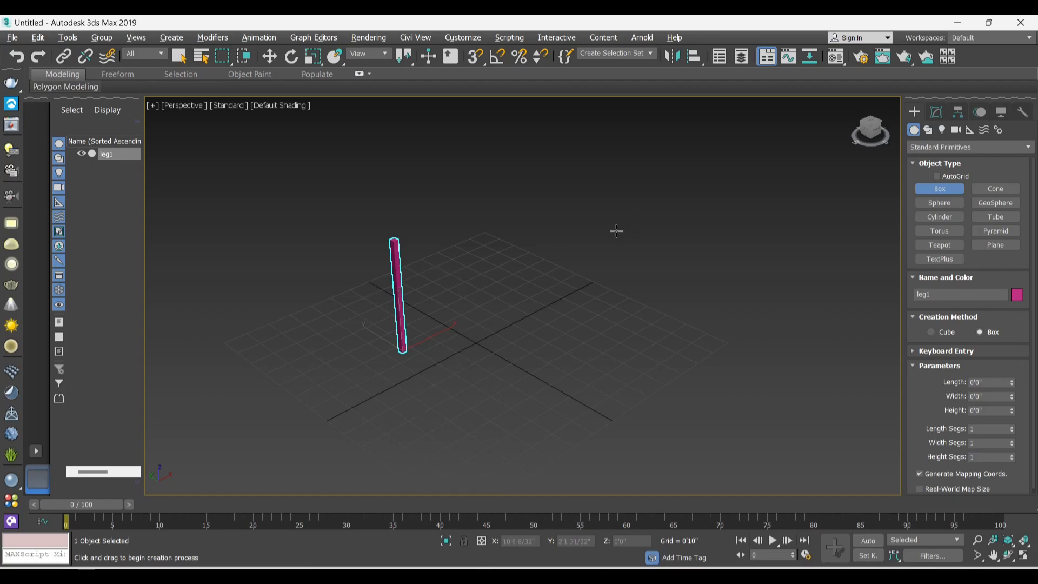
- Clone leg1 along the X axis as one independent Copy using the Move tool
click(269, 57)
shift+drag(436, 335, 530, 299)
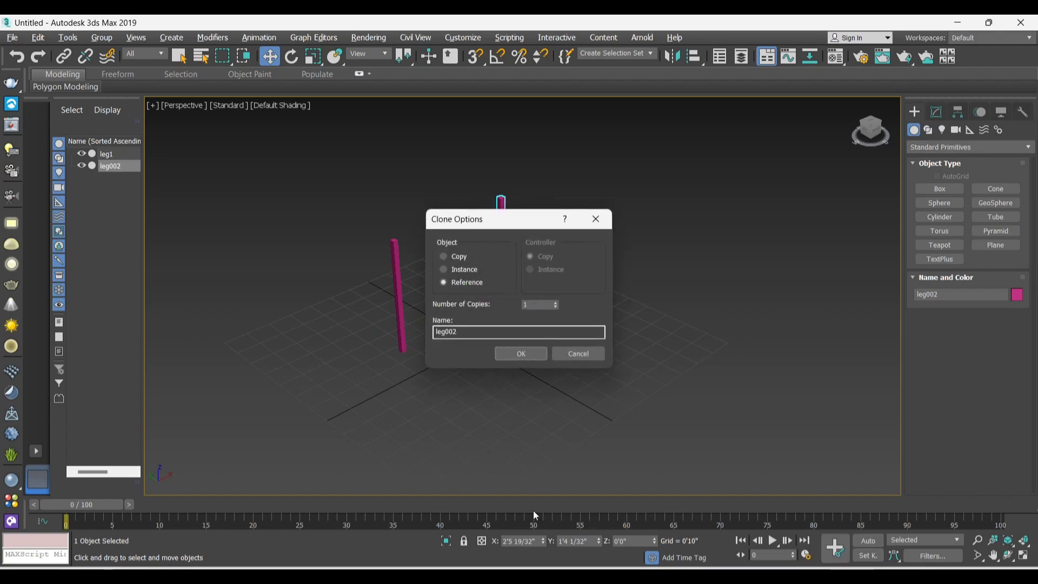
click(443, 256)
click(526, 353)
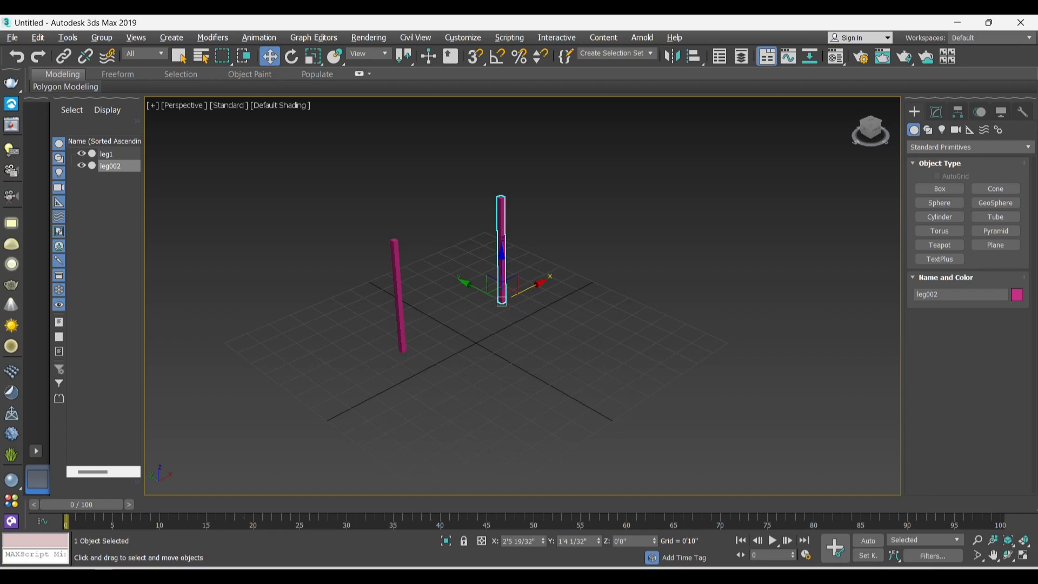
- Set the copied leg's X position to 4' and deselect it
click(538, 539)
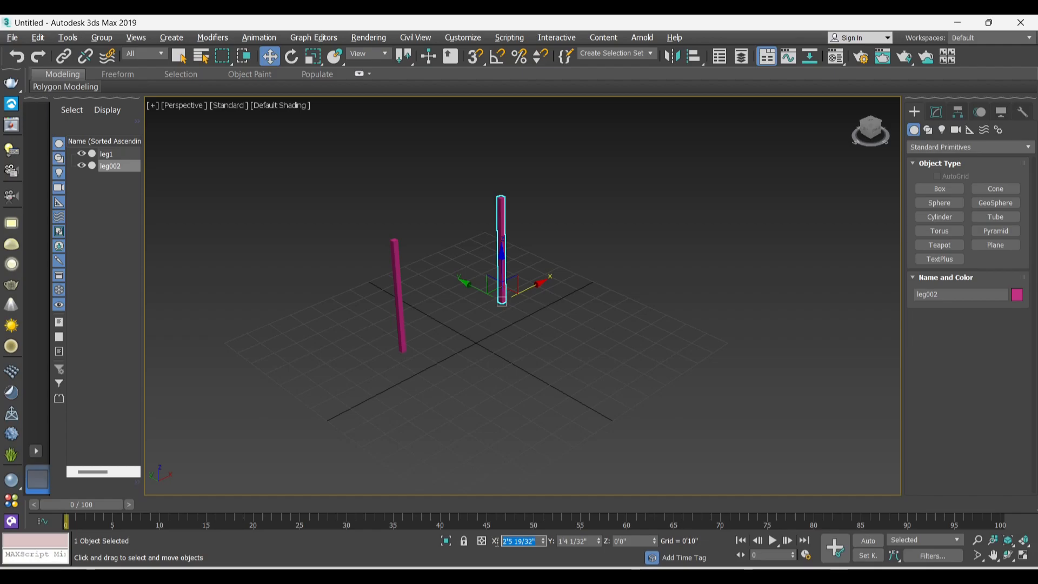
text(4)
key(Return)
click(553, 422)
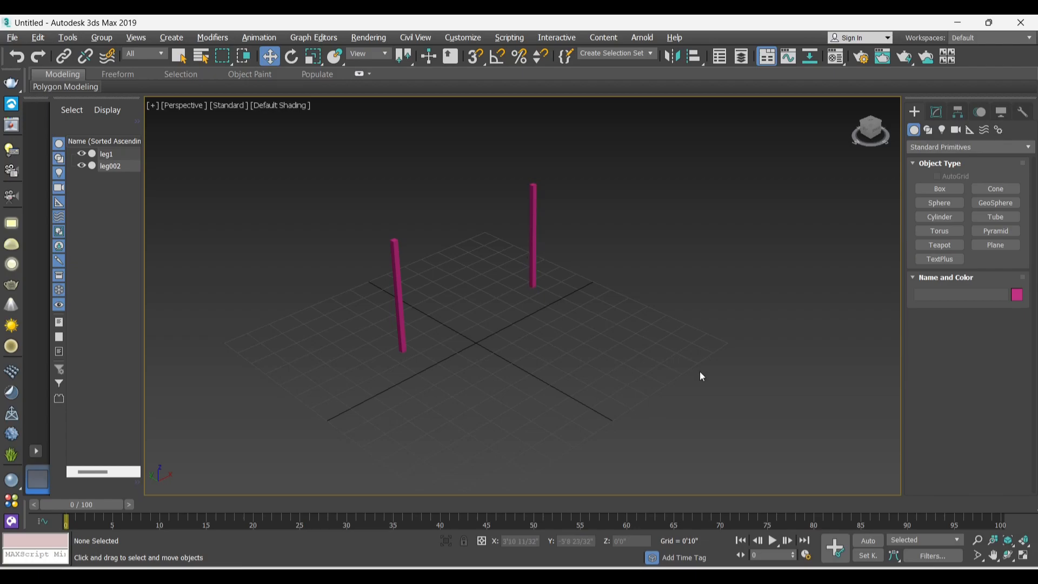
- Select both legs and clone them along the Y axis as Copy to make the opposite pair
drag(329, 191, 678, 327)
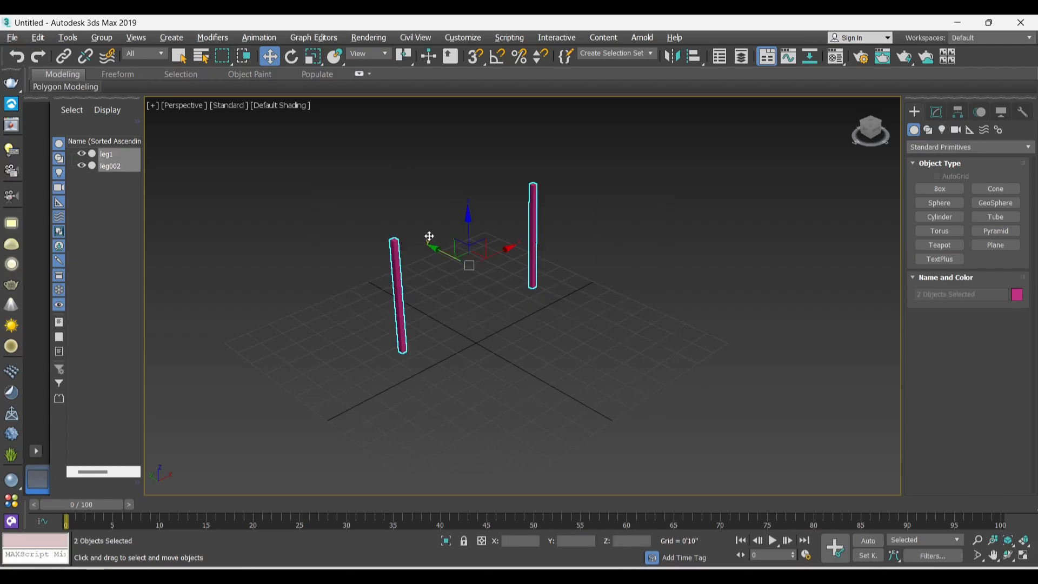
shift+drag(441, 252, 546, 320)
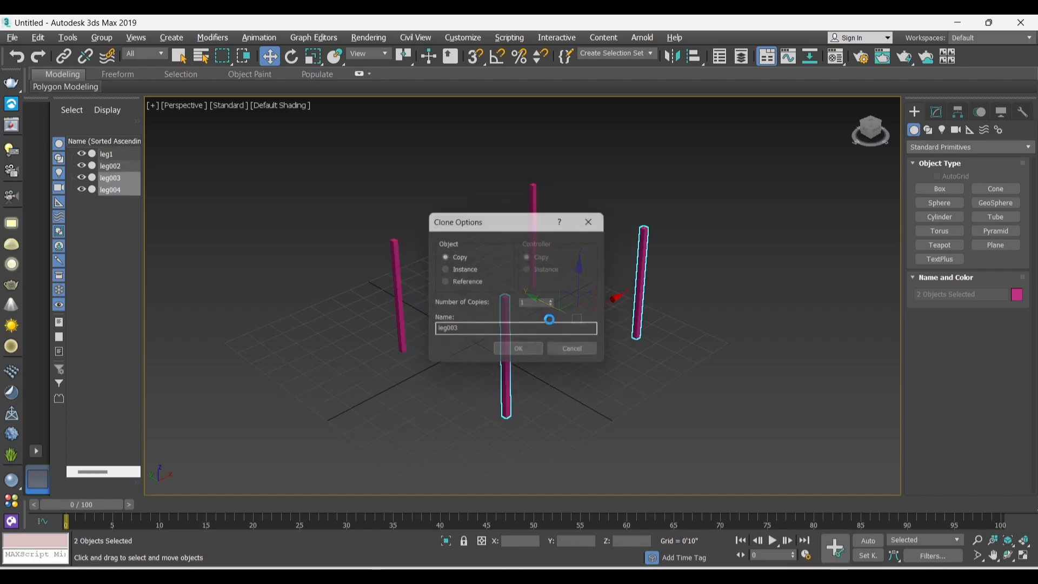
click(514, 349)
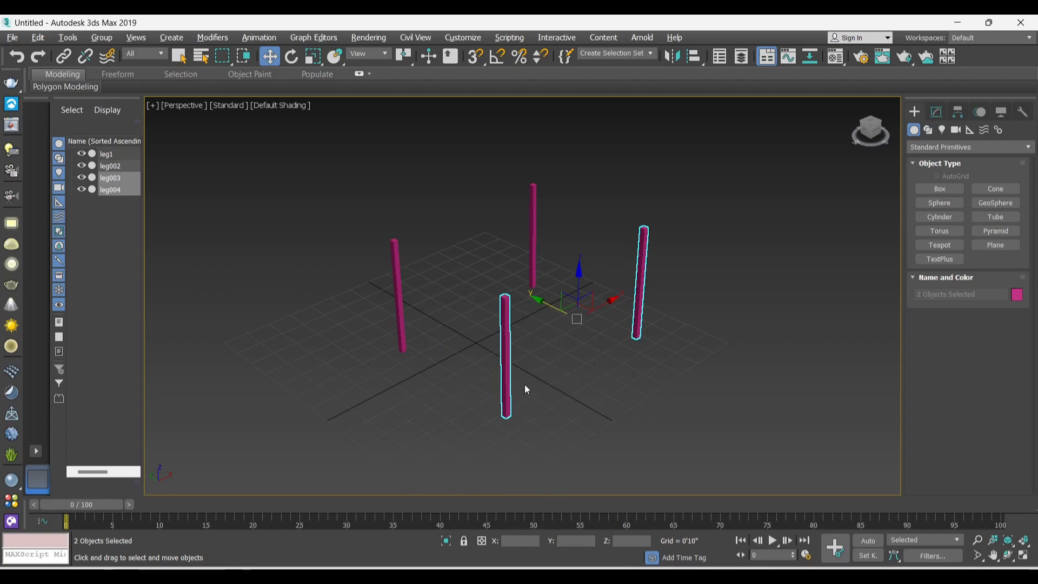
- Try to position the two newly copied legs at Y 4'
mouse_move(548, 301)
mouse_down()
mouse_move(528, 285)
mouse_move(541, 291)
mouse_up()
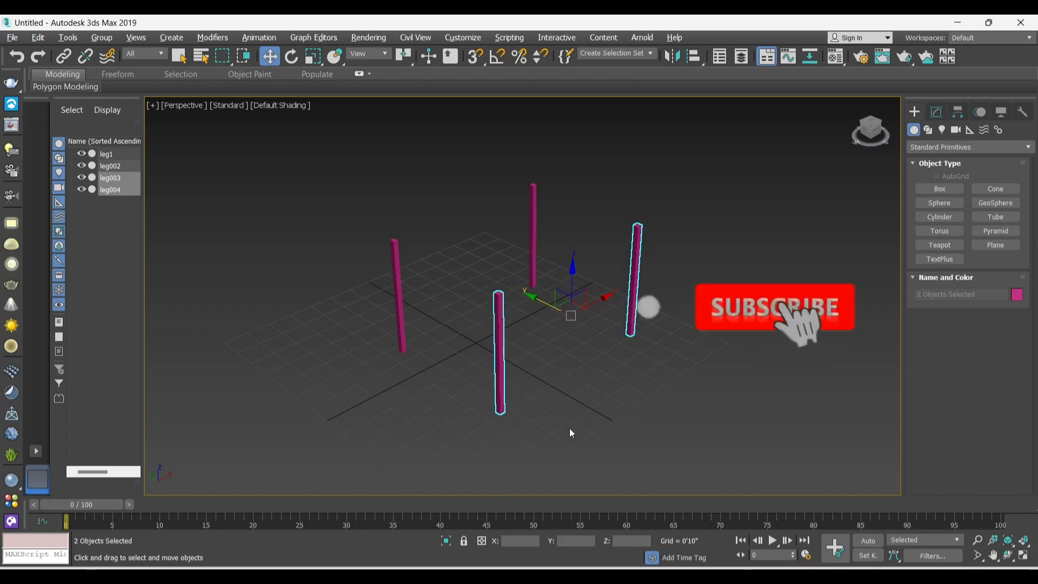
click(570, 540)
text(4')
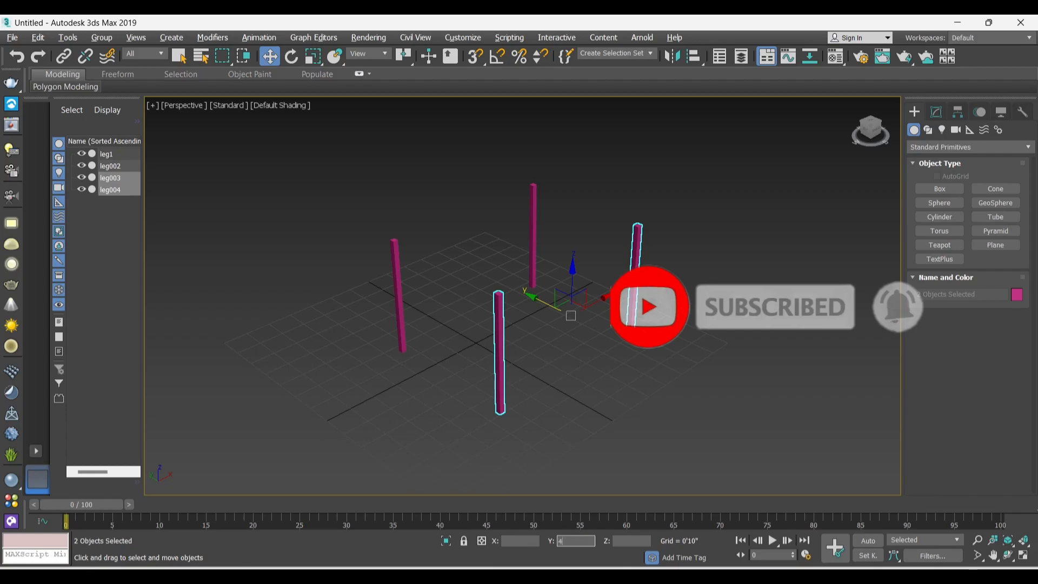
key(Return)
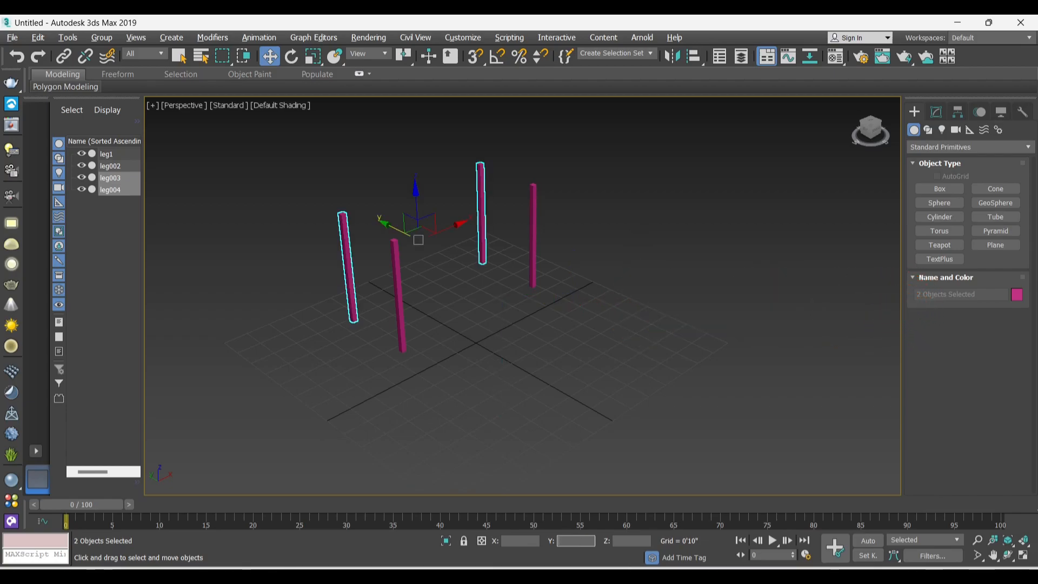
- Set the Y position of the two newly copied legs to -4' and deselect them
text(-4)
key(Return)
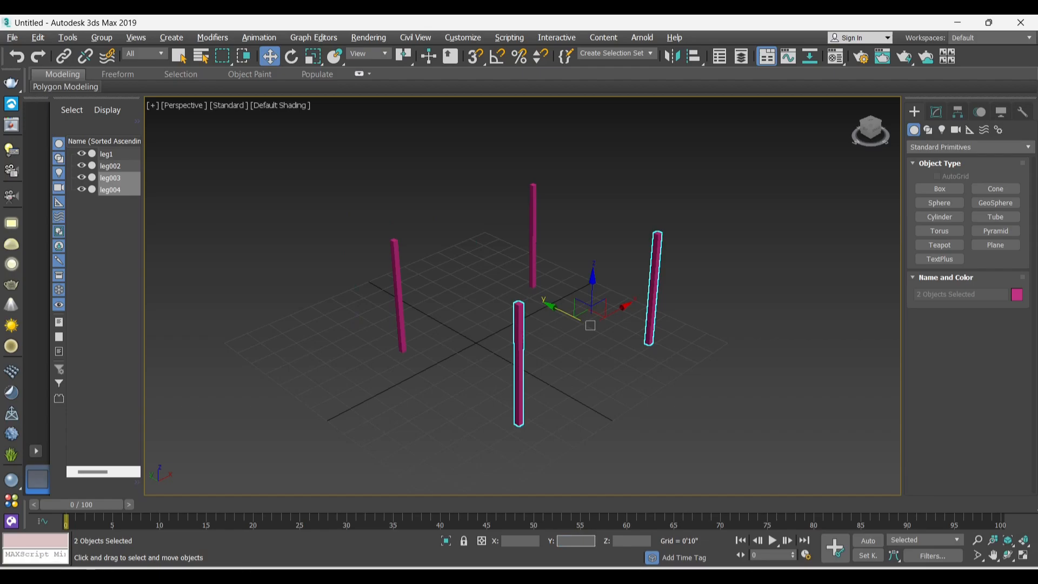
click(469, 341)
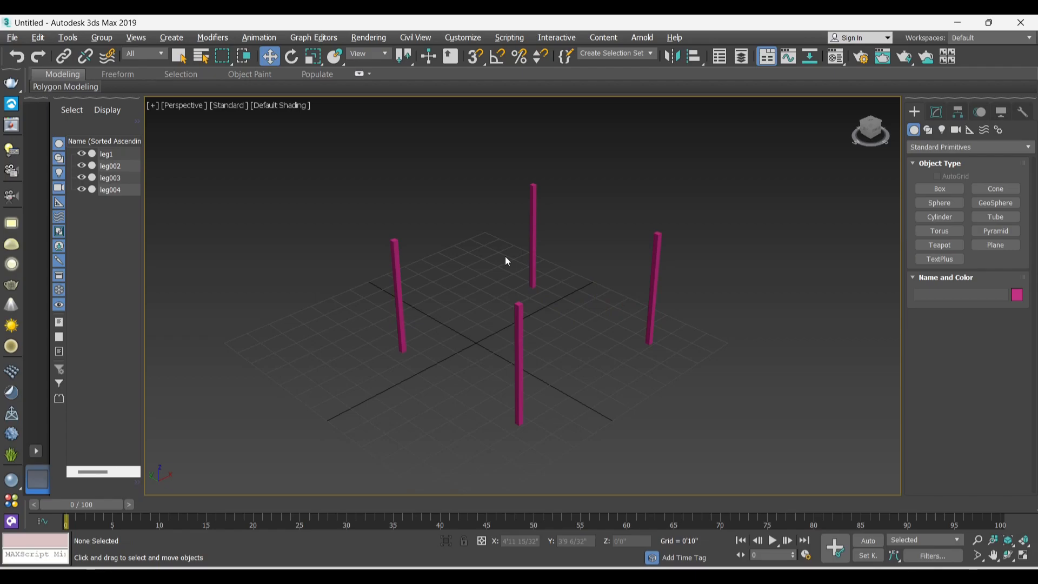
- Create a tabletop box enclosing all four legs in the Top view, about 6' long, 6'11" wide and 4" high
key(alt+w)
click(446, 226)
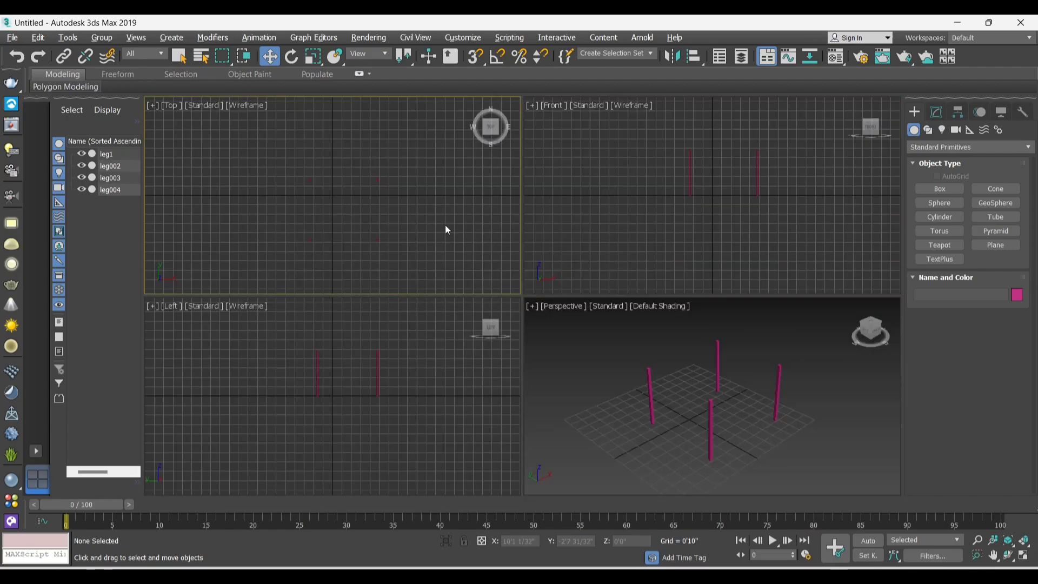
scroll(375, 190, up, 2)
scroll(375, 154, up, 1)
key(alt+w)
scroll(321, 192, down, 3)
scroll(404, 229, up, 3)
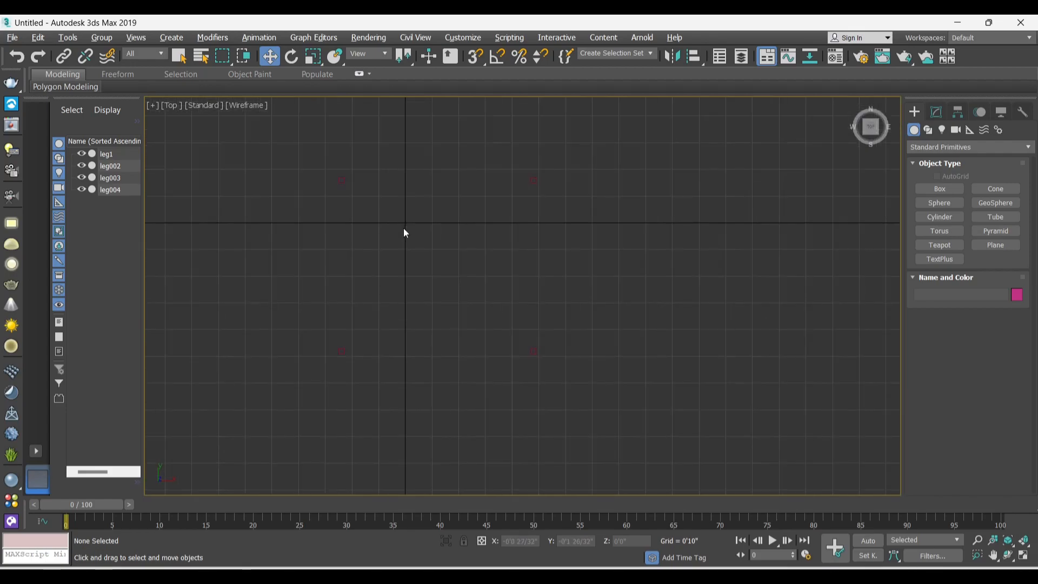
click(952, 189)
drag(324, 168, 546, 359)
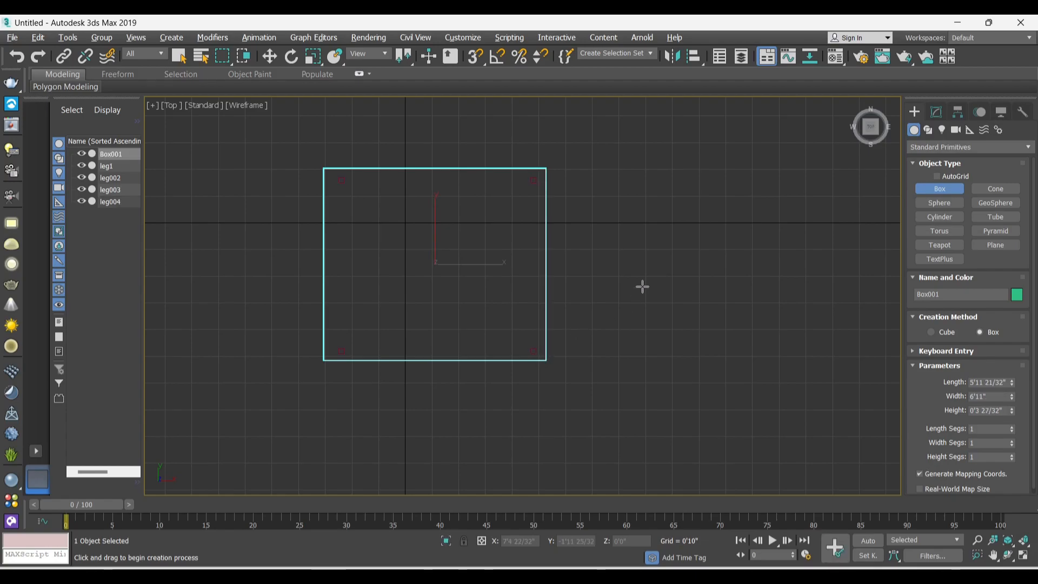
key(alt+w)
click(640, 448)
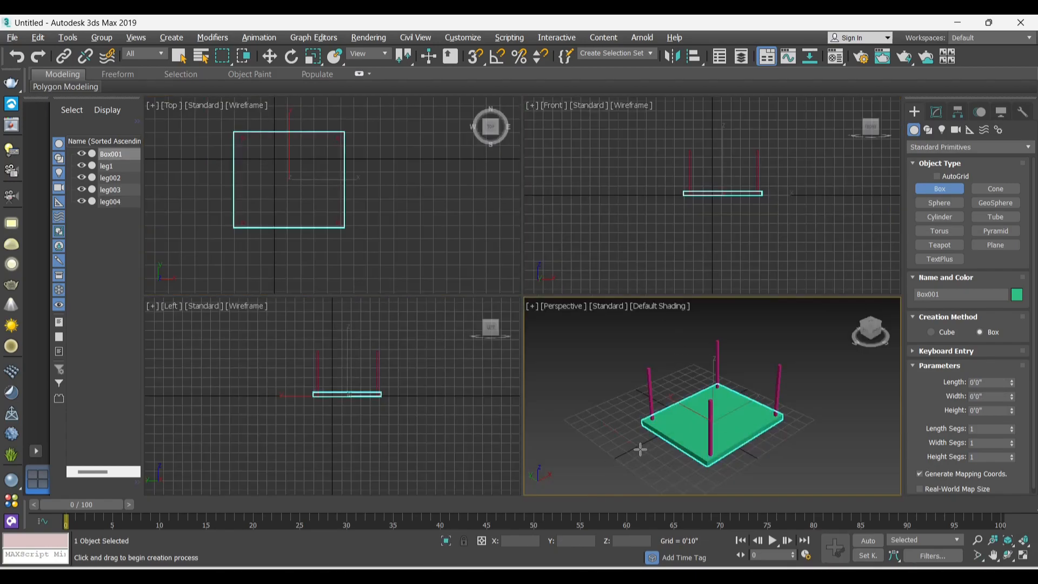
key(alt+w)
click(563, 372)
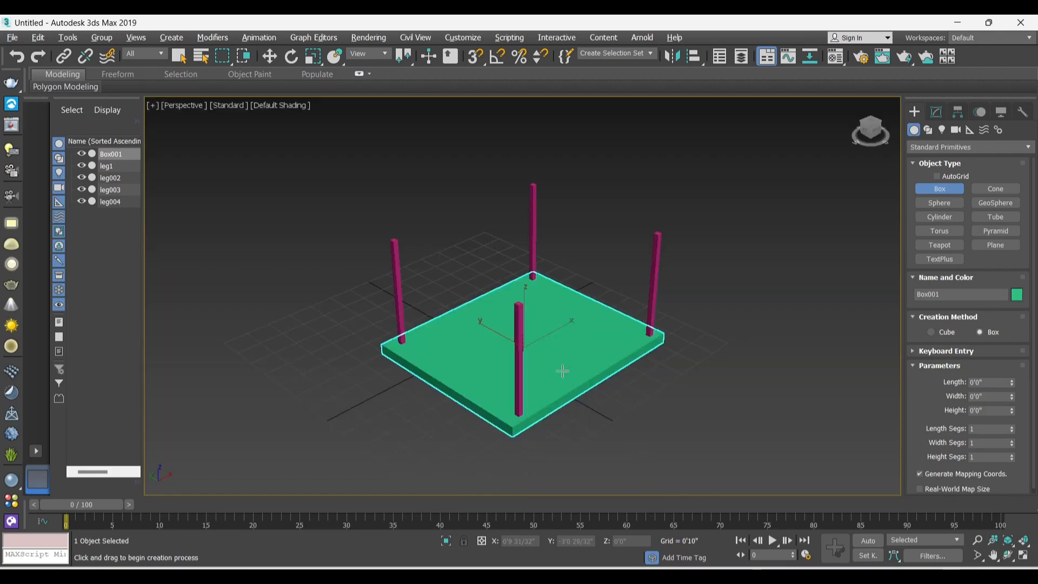
double_click(997, 408)
click(714, 362)
right_click(753, 267)
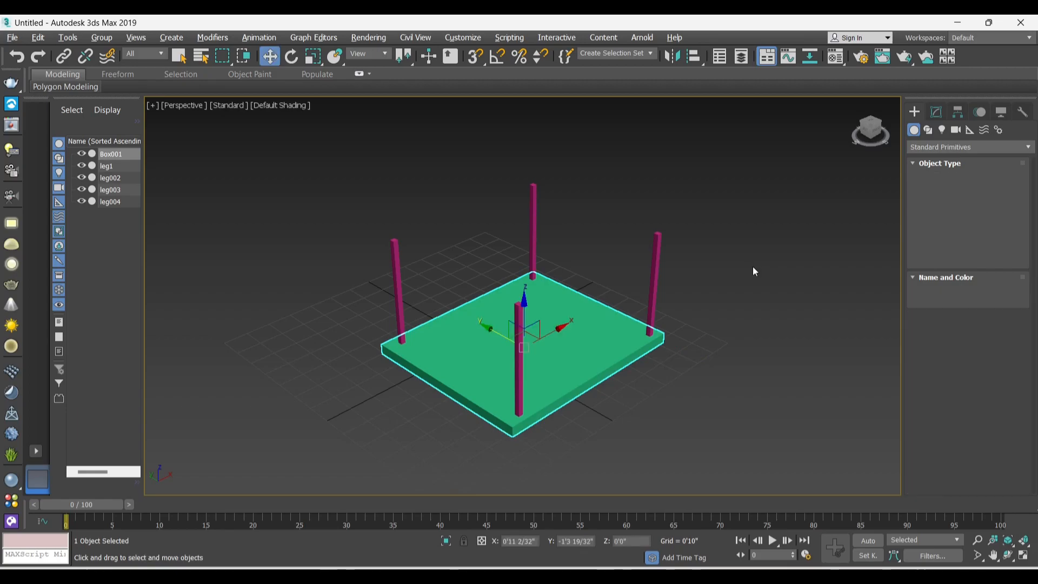
key(ctrl+z)
- Set the green tabletop box's height to 2"
click(608, 352)
click(936, 112)
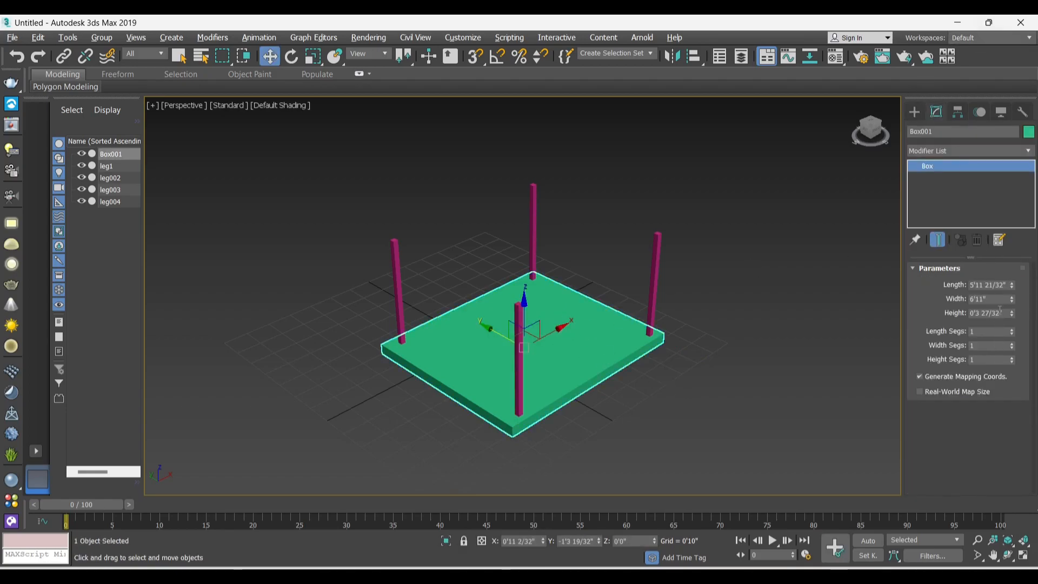
double_click(973, 313)
text(2)
key(Return)
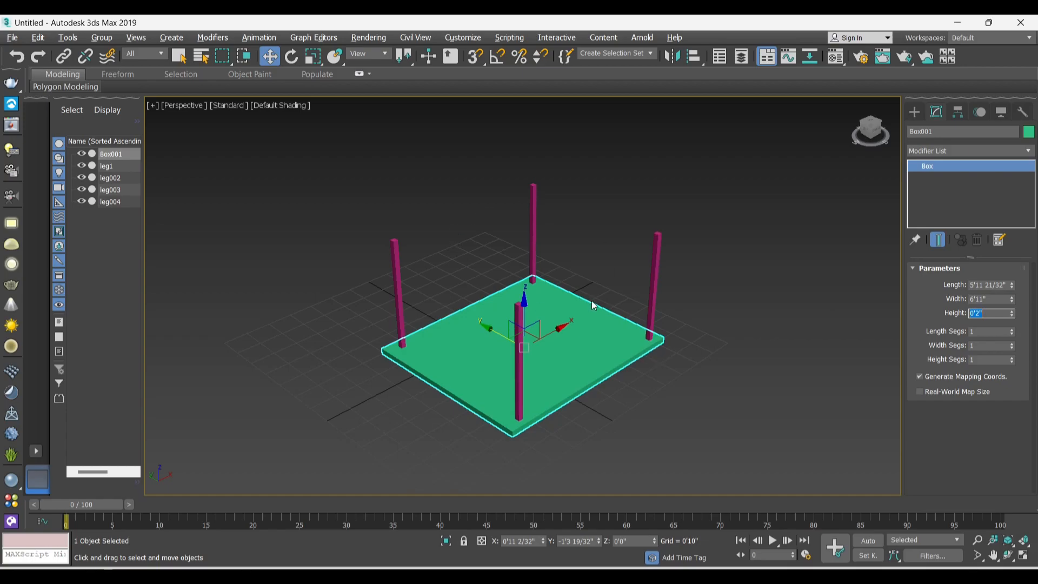
- Raise the tabletop vertically by about 4' in the Front view, up to the tops of the legs
click(693, 375)
key(alt+w)
click(744, 184)
scroll(741, 182, up, 4)
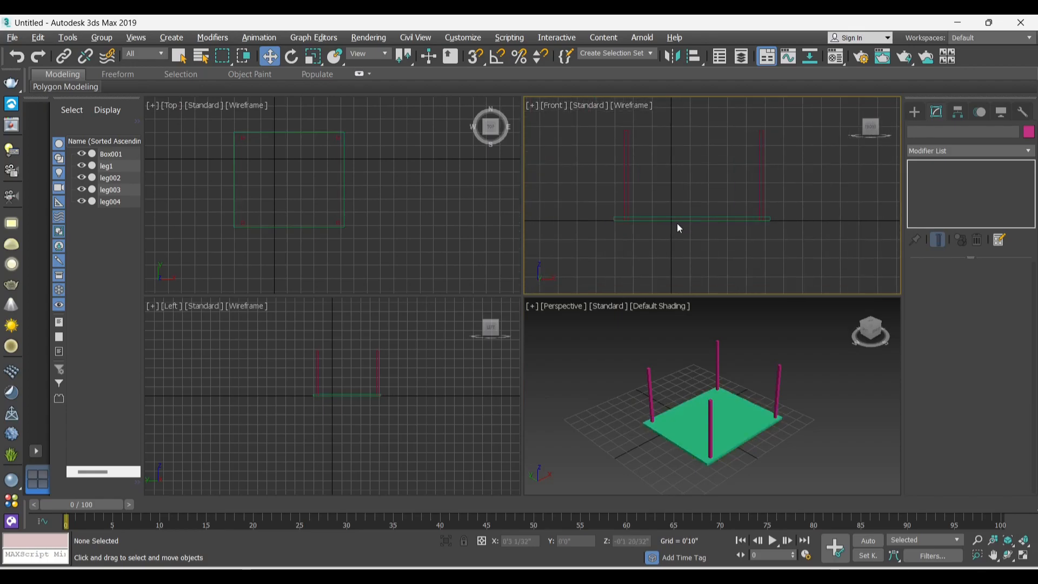
click(677, 220)
drag(690, 184, 695, 93)
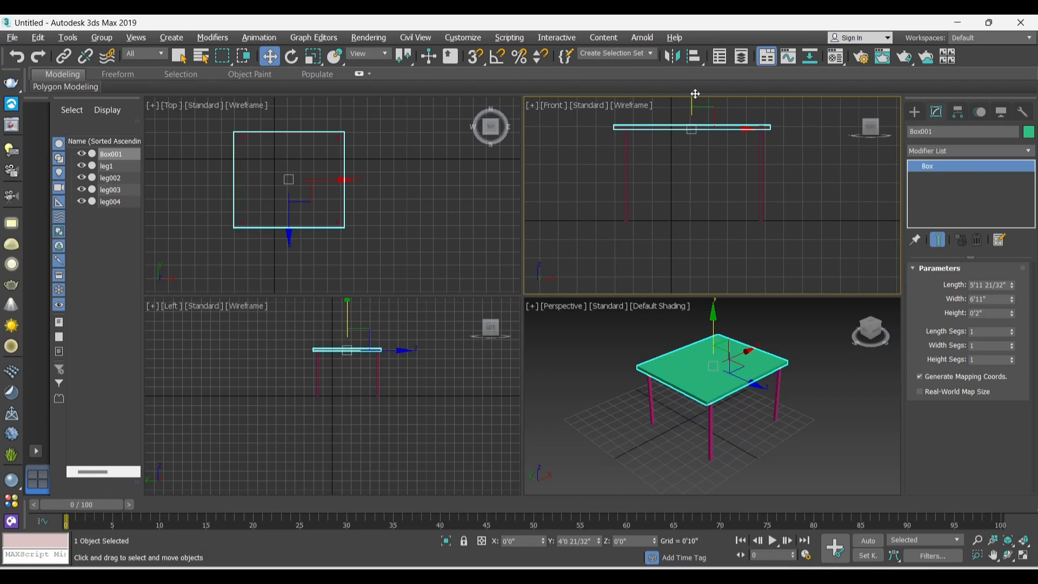
- Lower the tabletop by about 1" in the Front view so it rests on the legs
click(683, 180)
scroll(683, 218, up, 3)
scroll(685, 224, down, 2)
click(698, 142)
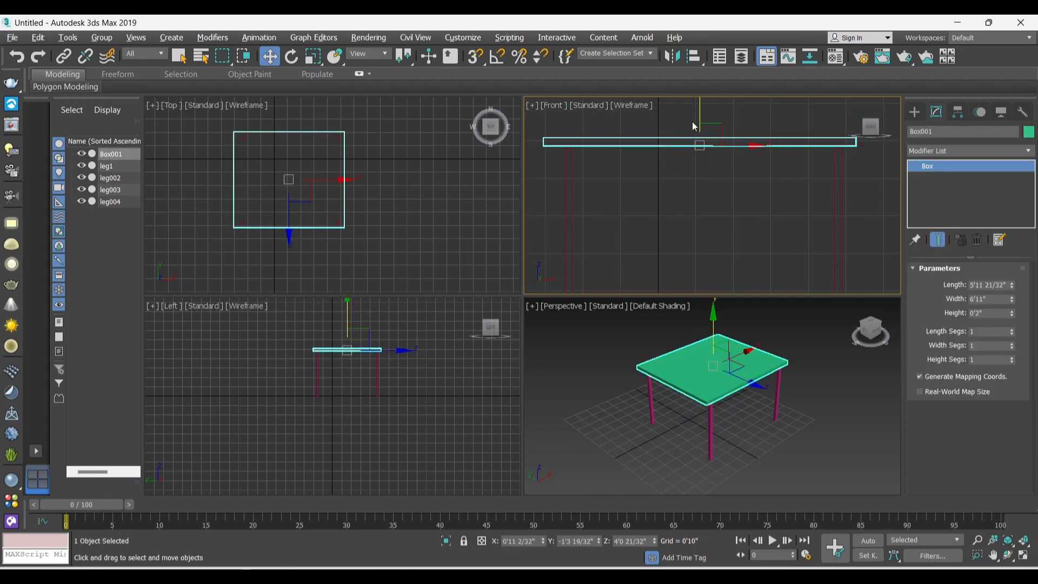
drag(700, 112, 700, 115)
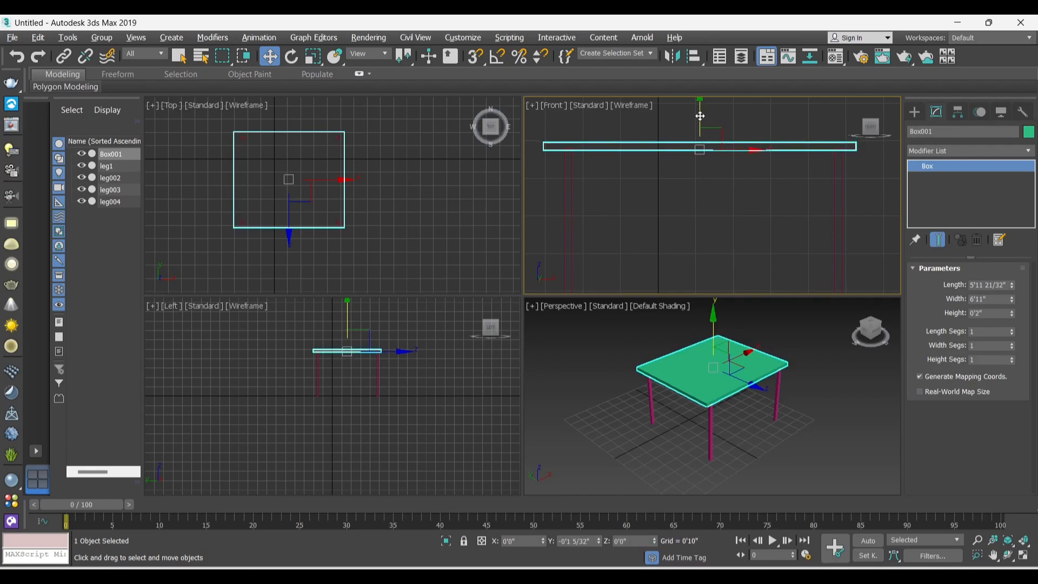
click(712, 177)
click(597, 420)
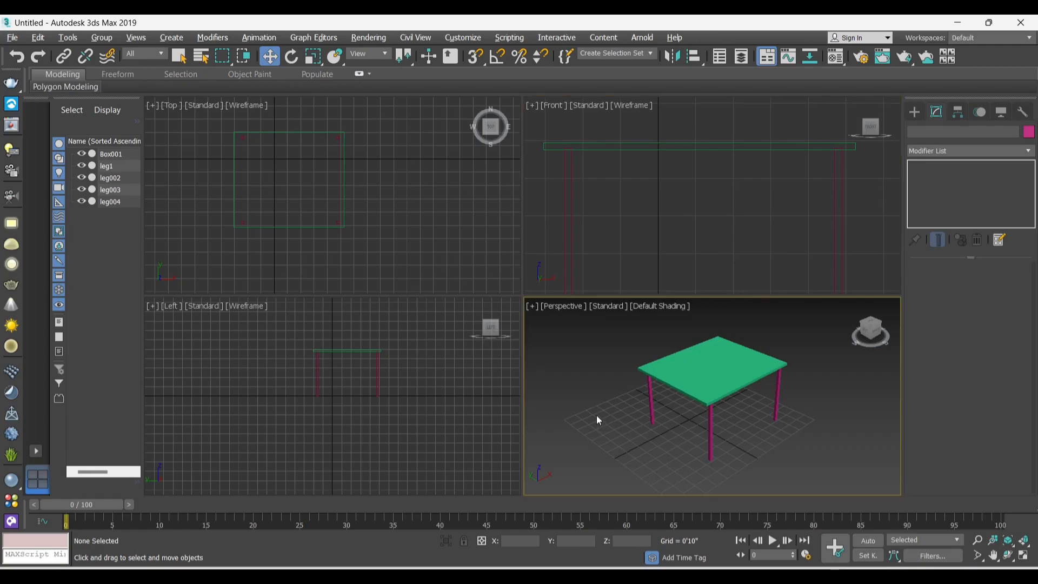
key(alt+w)
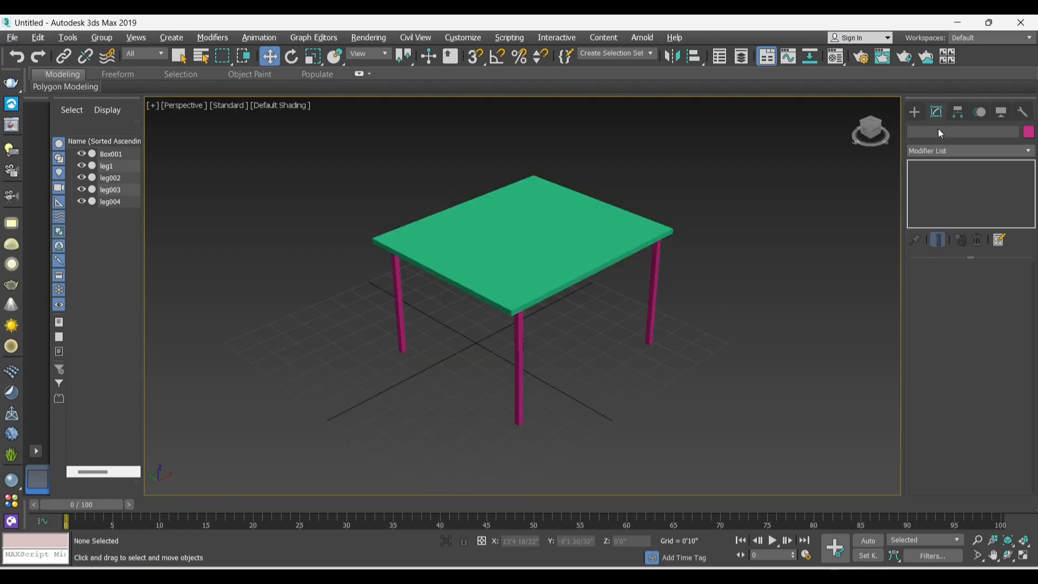
- Create a teapot with a radius of about 8.5" on the tabletop surface using AutoGrid
click(915, 112)
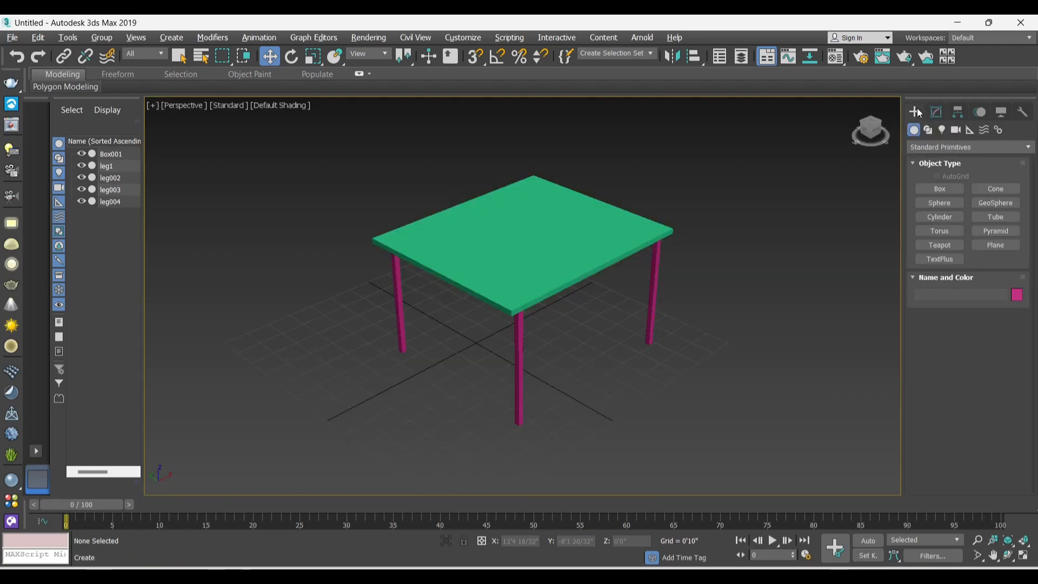
click(947, 247)
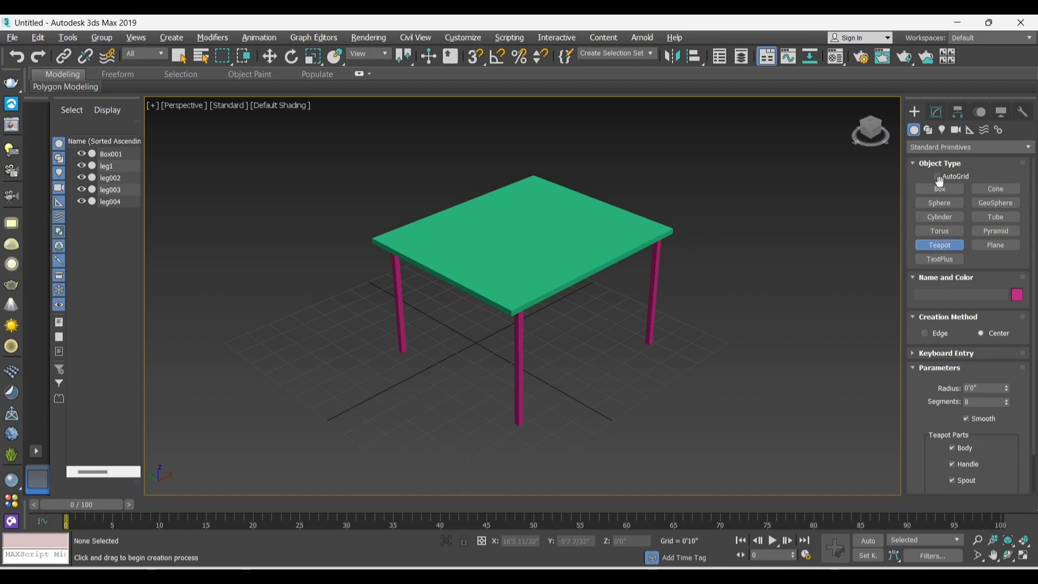
drag(517, 229, 518, 215)
key(Delete)
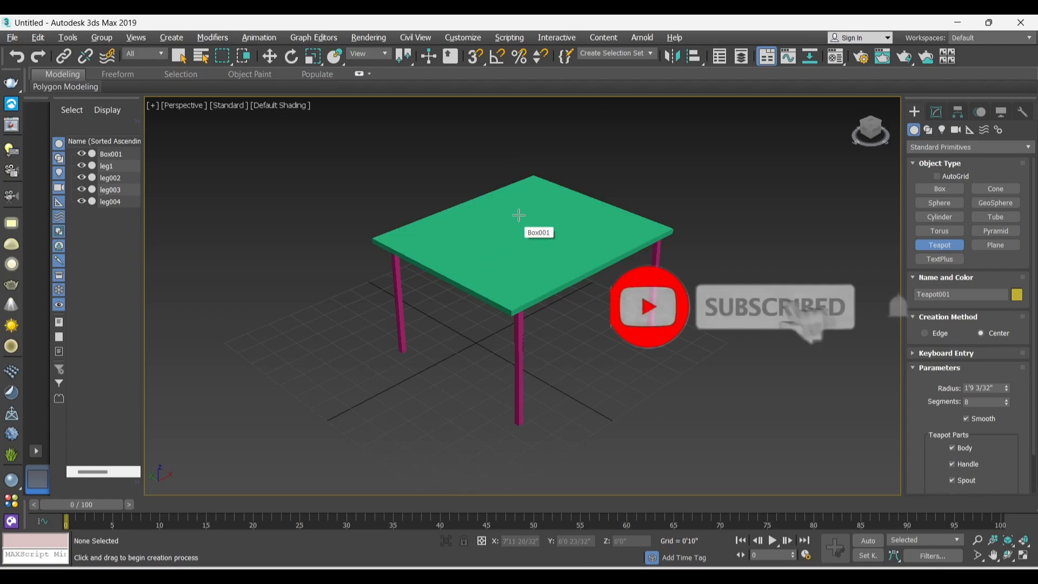
middle_drag(547, 253, 546, 295)
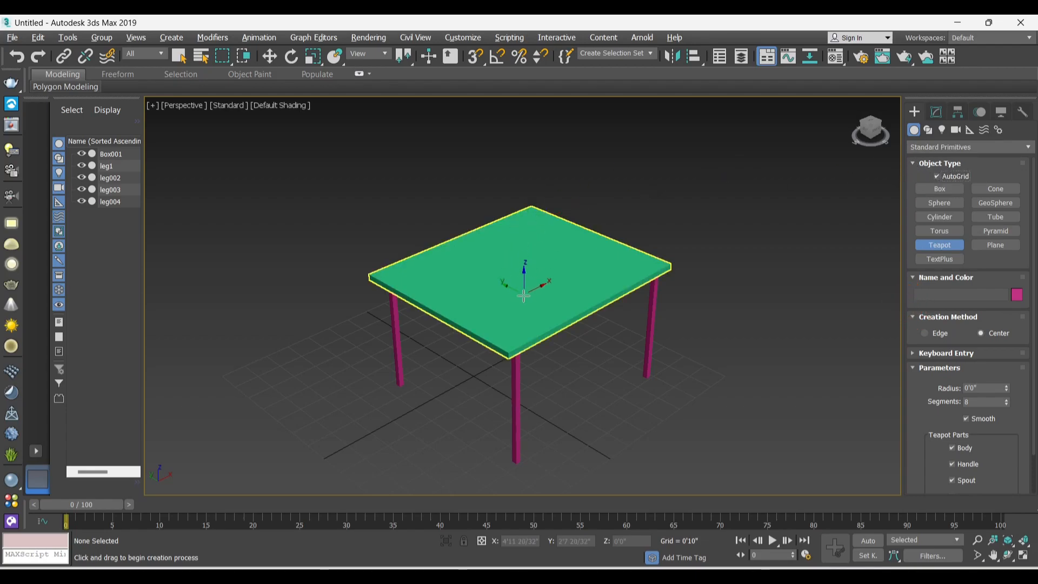
drag(516, 273, 515, 270)
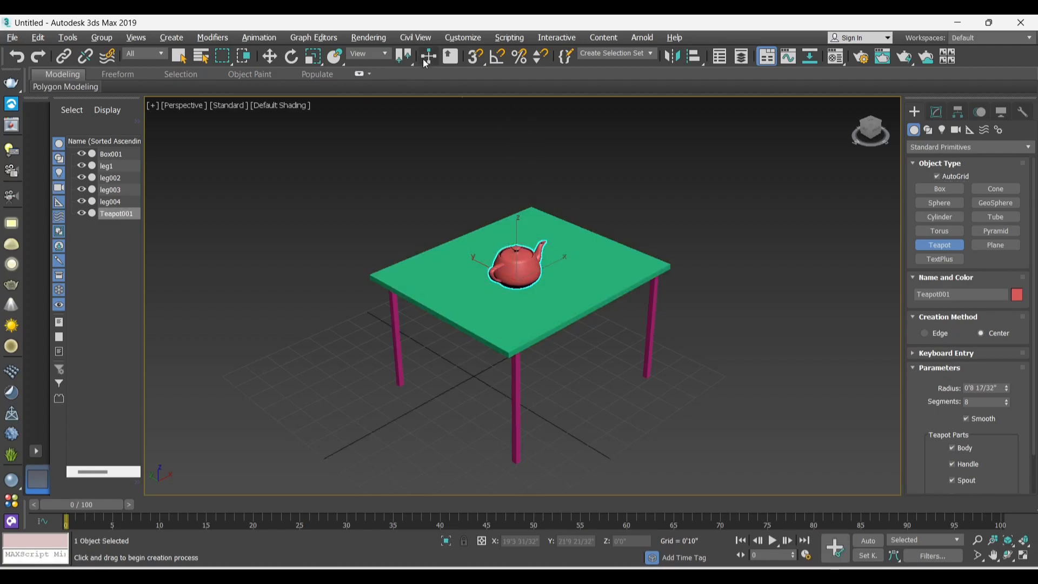
- Rotate the teapot about -85 degrees around its vertical Z axis and deselect it
click(290, 55)
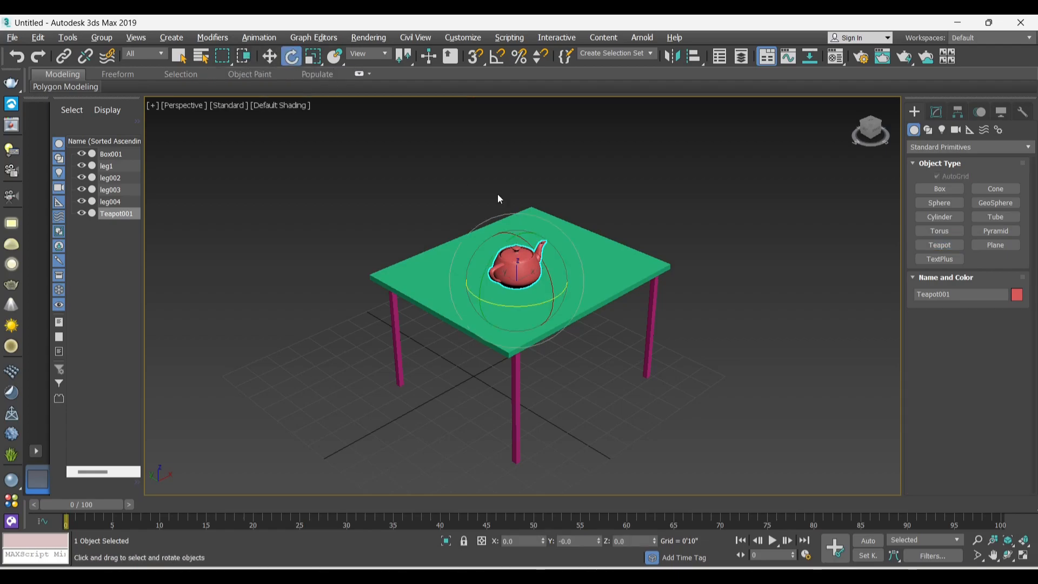
drag(543, 301, 437, 284)
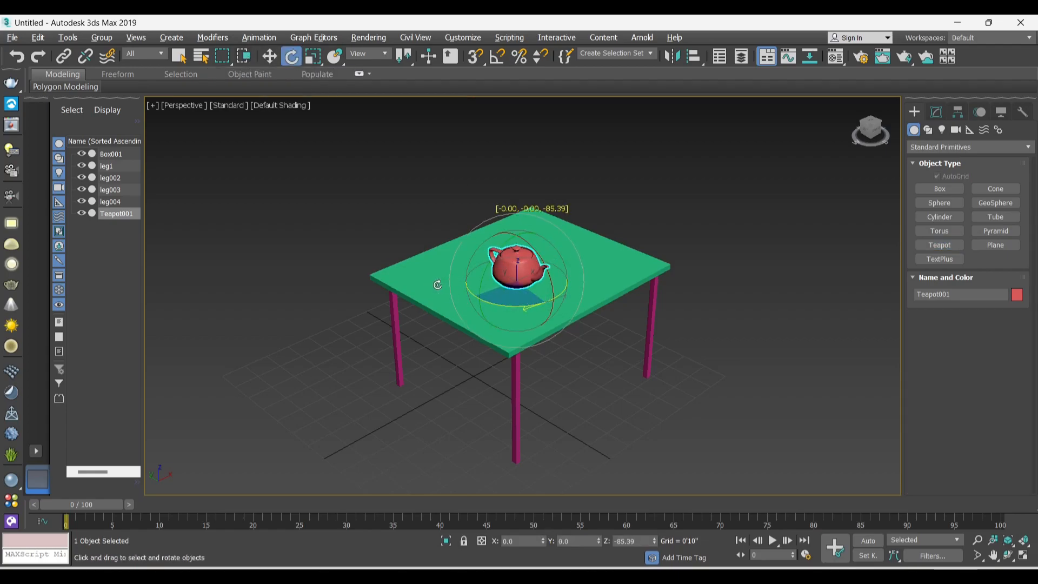
click(600, 326)
mouse_move(536, 344)
alt+middle_down()
mouse_move(560, 328)
mouse_move(665, 320)
mouse_move(719, 297)
mouse_move(649, 340)
mouse_move(447, 342)
mouse_move(572, 346)
mouse_move(514, 357)
mouse_move(389, 346)
mouse_move(623, 312)
mouse_move(615, 330)
mouse_move(514, 335)
mouse_move(517, 346)
alt+middle_up()
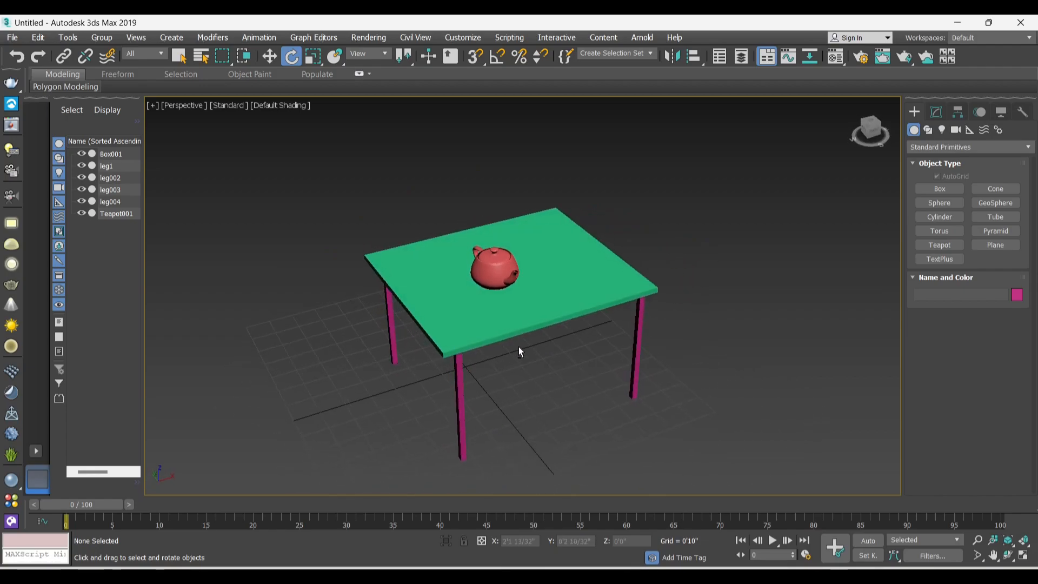